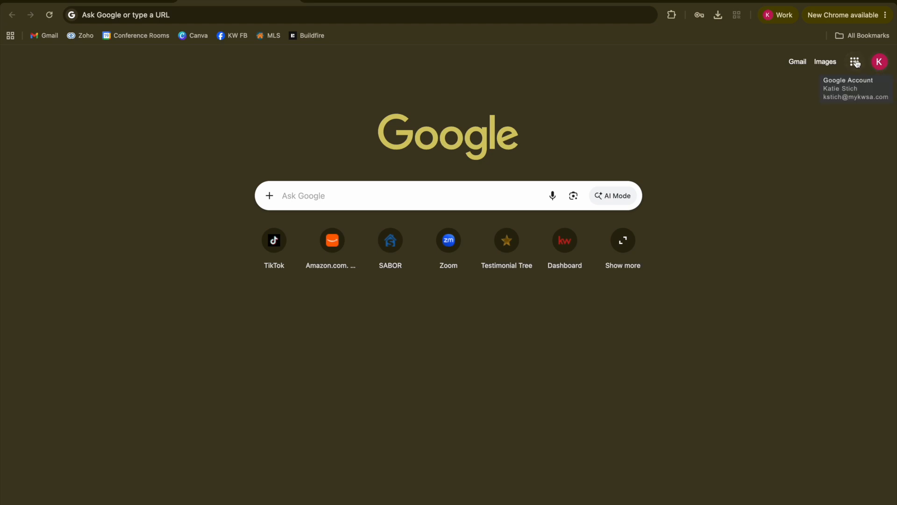
# Open Business Profile Manager from the Google apps and view the verified KW Heritage business profile
pyautogui.click(855, 63)
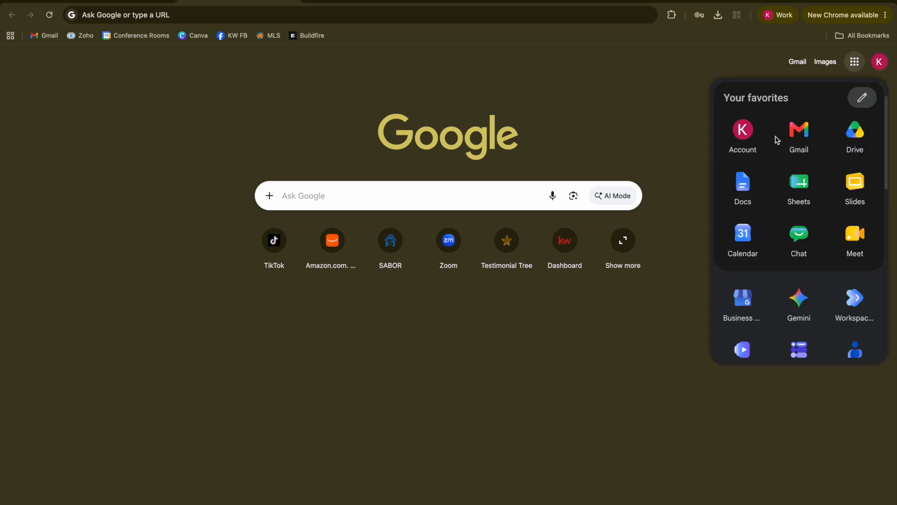
pyautogui.scroll(-1, 777, 139)
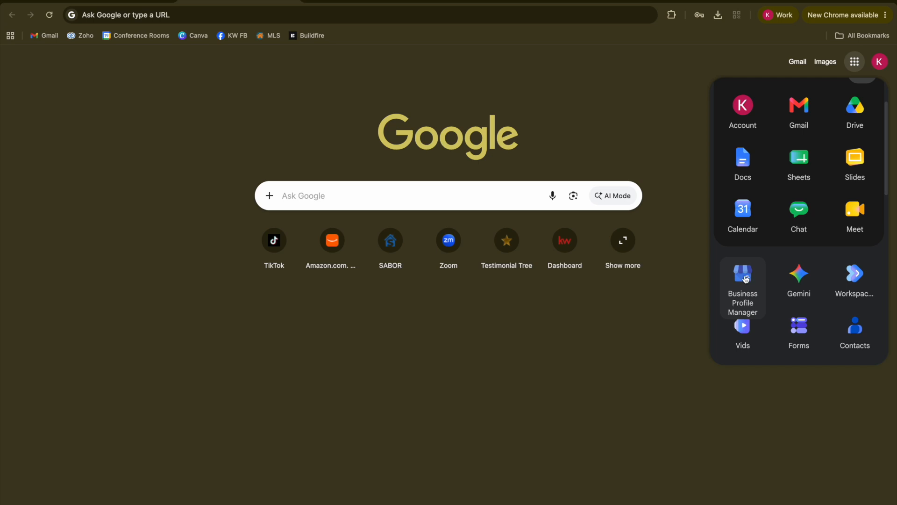
pyautogui.scroll(-6, 745, 279)
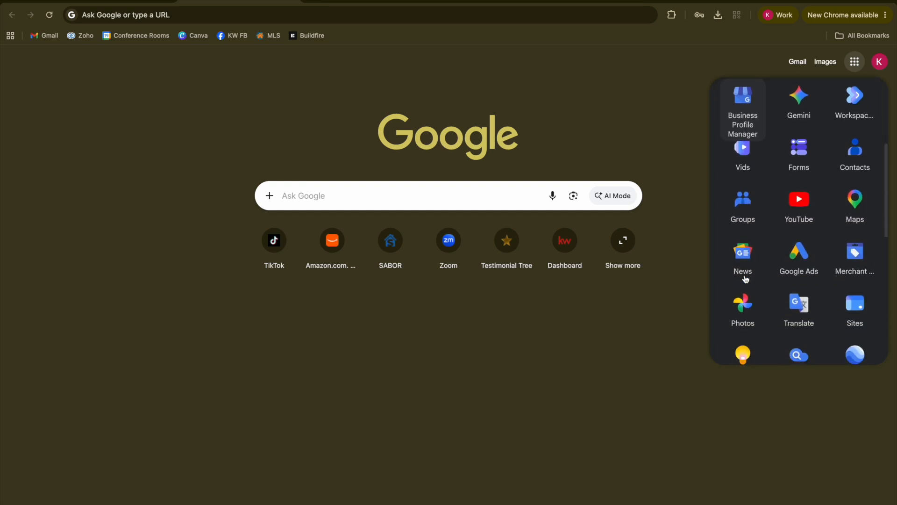
pyautogui.scroll(3, 746, 279)
pyautogui.scroll(4, 745, 279)
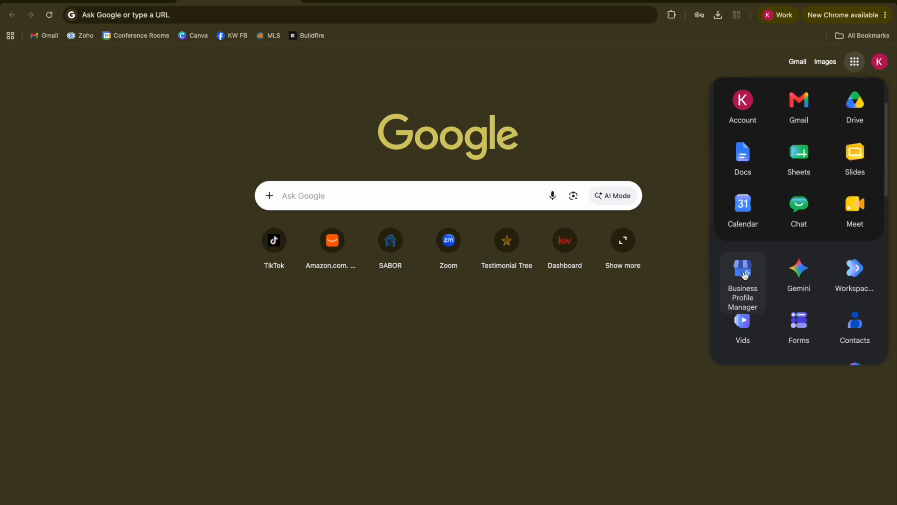
pyautogui.click(745, 275)
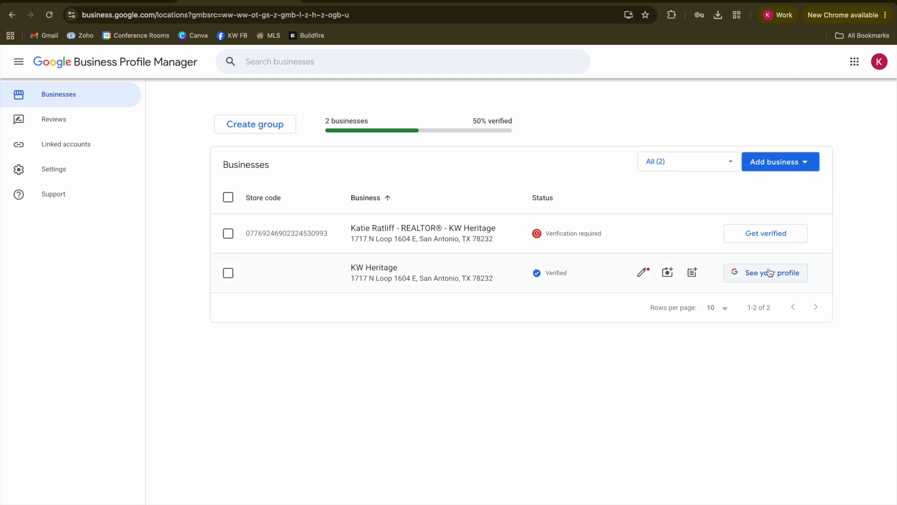
pyautogui.click(765, 273)
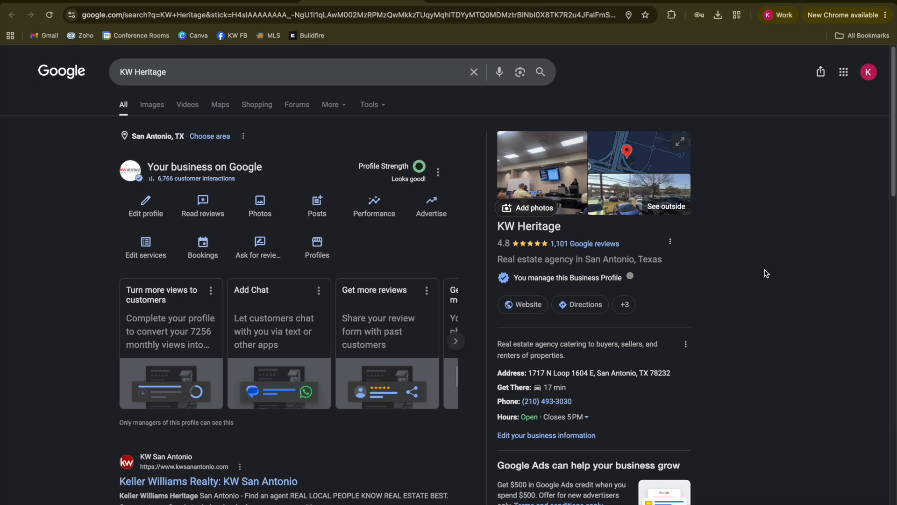
# Open the Google Business Profile site from the "google business profile" search results and start creating a profile
pyautogui.click(111, 1)
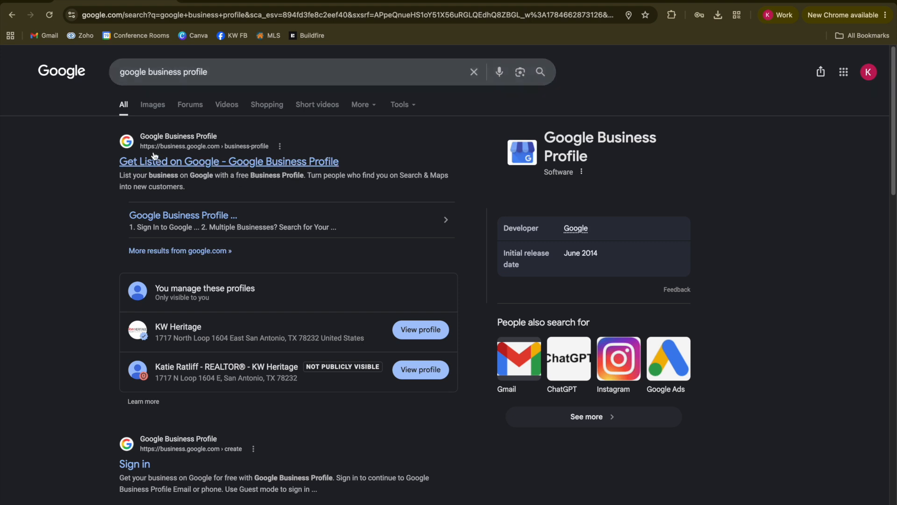
pyautogui.click(210, 161)
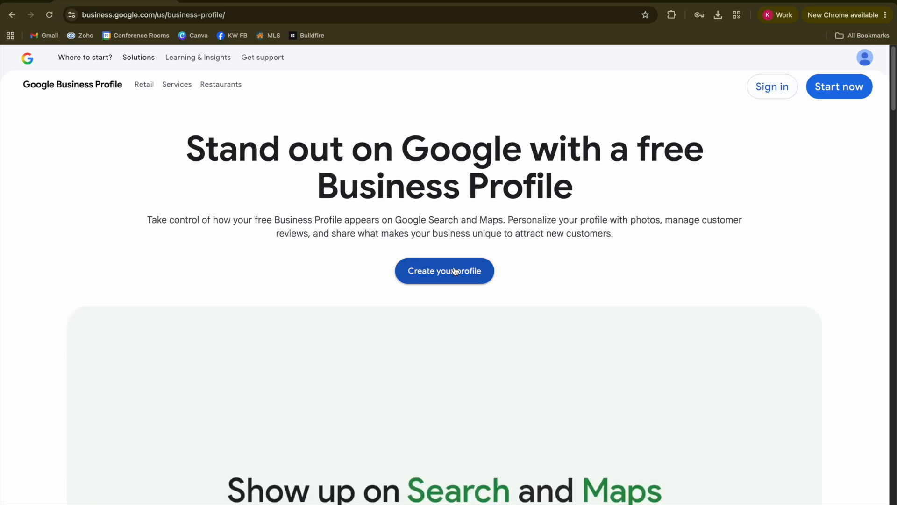
pyautogui.click(455, 271)
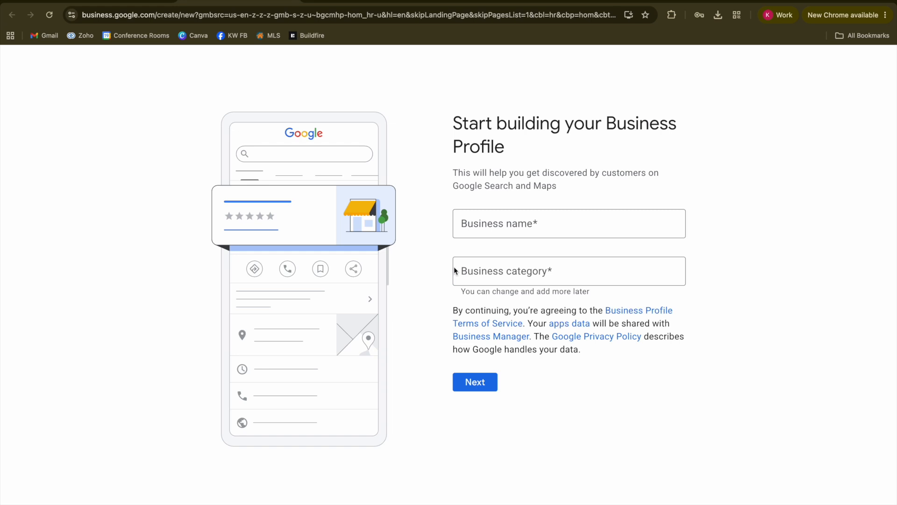
# Enter the agent's name followed by "- REALTOR®" as the business name, choose the category Real estate agent, and continue
pyautogui.click(520, 223)
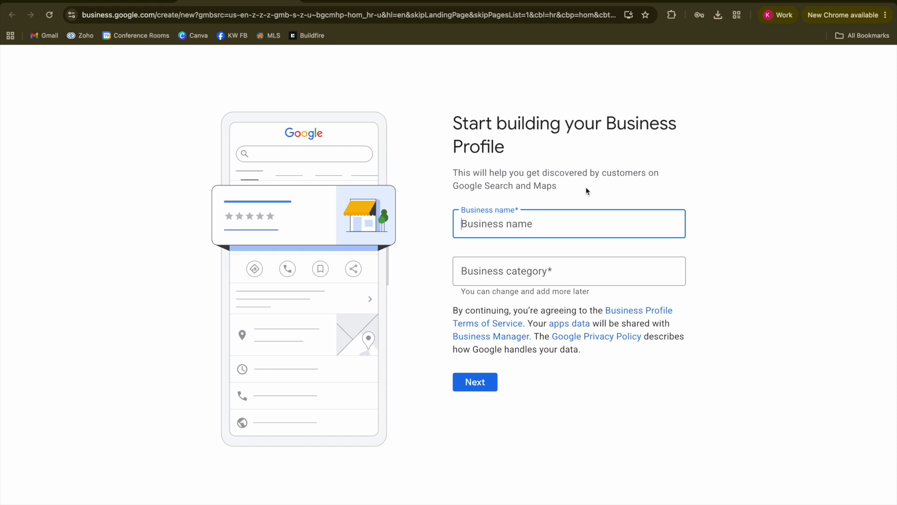
pyautogui.click(512, 271)
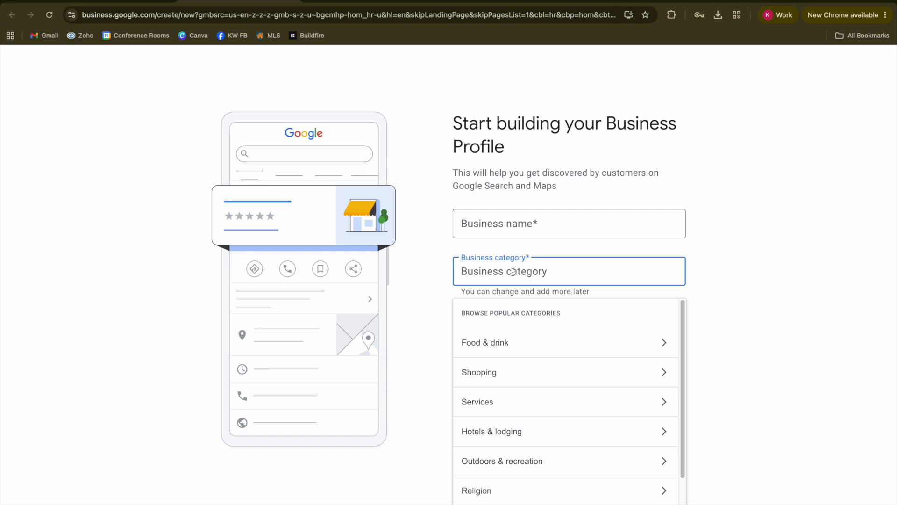
pyautogui.write('real')
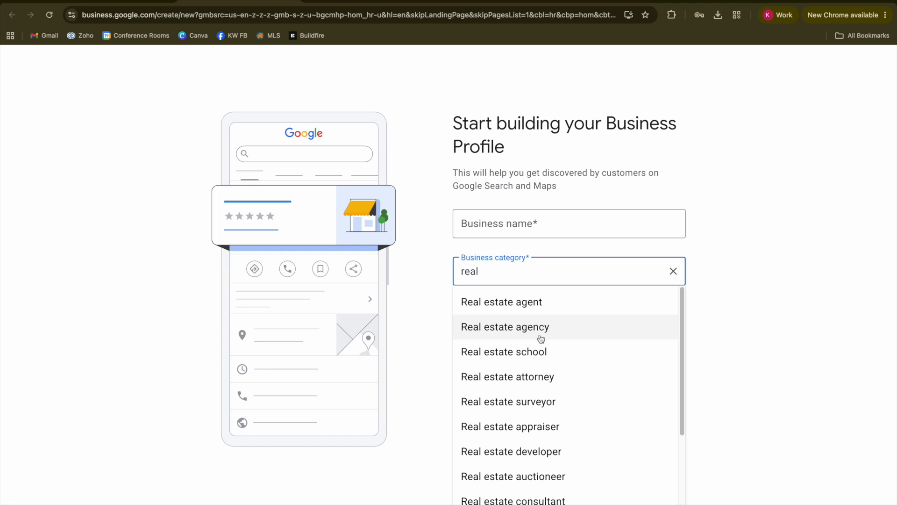
pyautogui.click(518, 311)
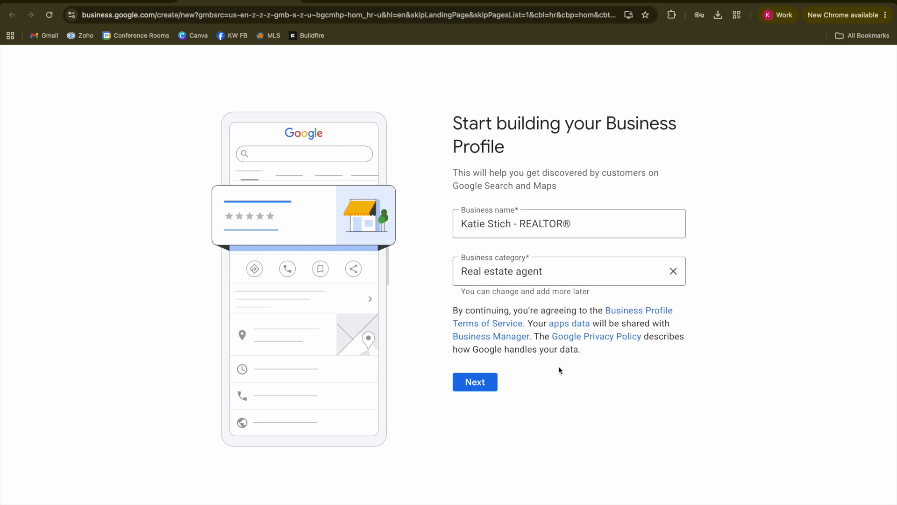
pyautogui.click(483, 383)
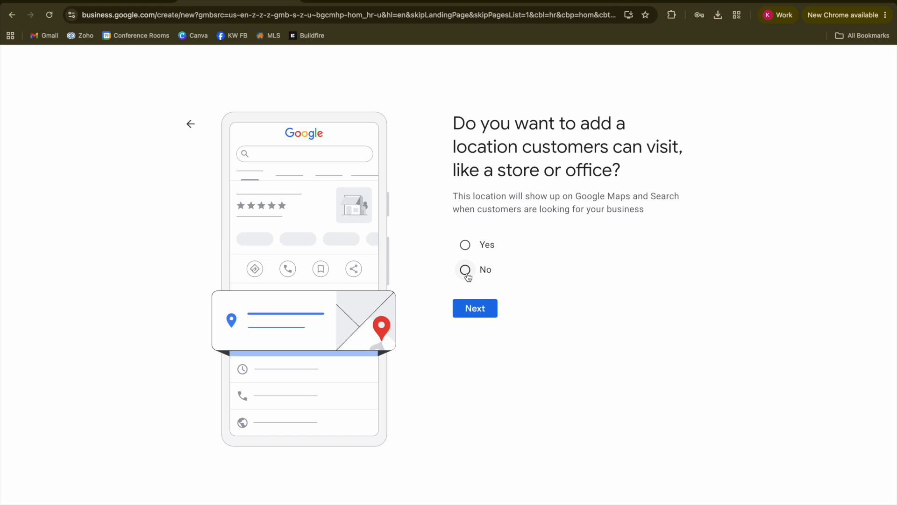
# Choose to add a location customers can visit and submit the business's street address, city, state and ZIP code
pyautogui.click(465, 245)
pyautogui.click(481, 308)
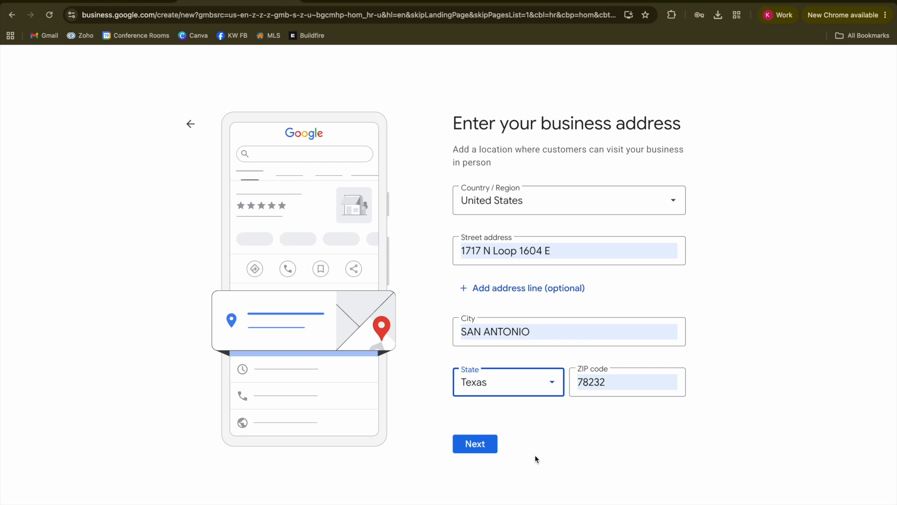
pyautogui.click(475, 443)
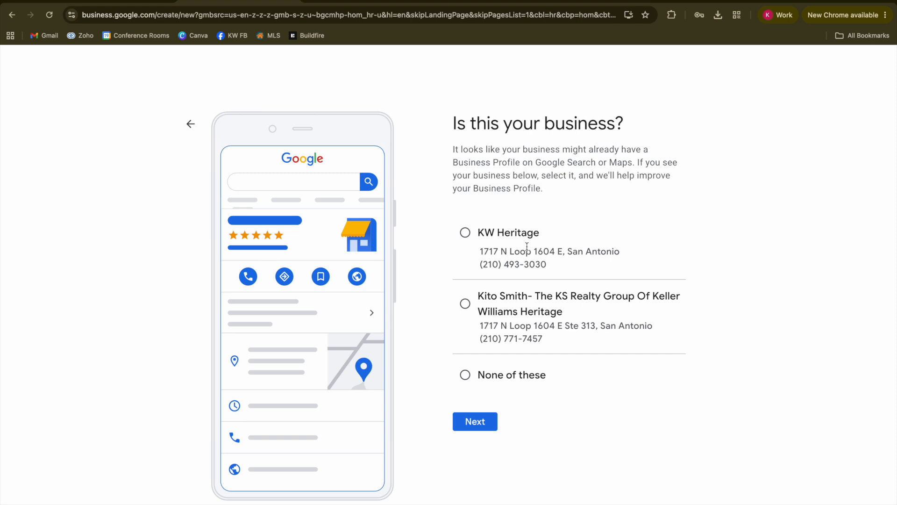
# Choose "None of these" for the suggested existing businesses and answer Yes to providing deliveries or home and office visits
pyautogui.click(468, 383)
pyautogui.click(472, 423)
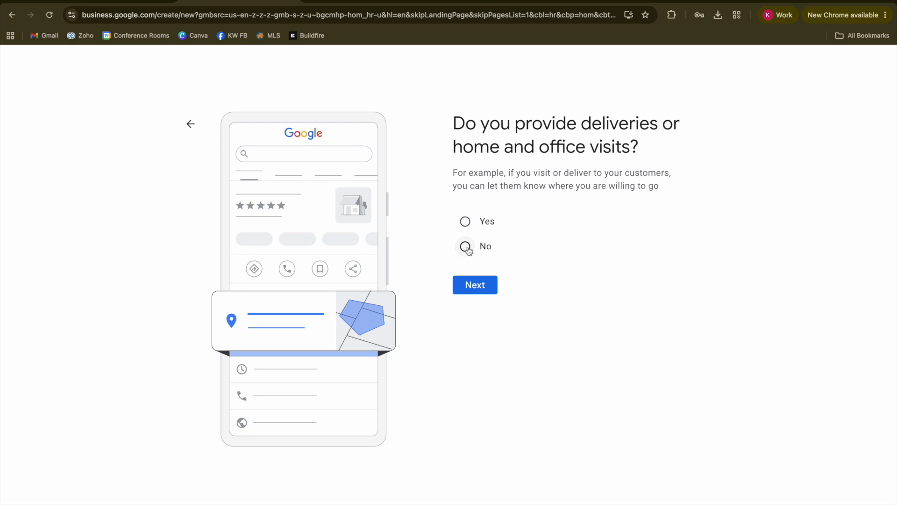
pyautogui.click(465, 222)
pyautogui.click(475, 285)
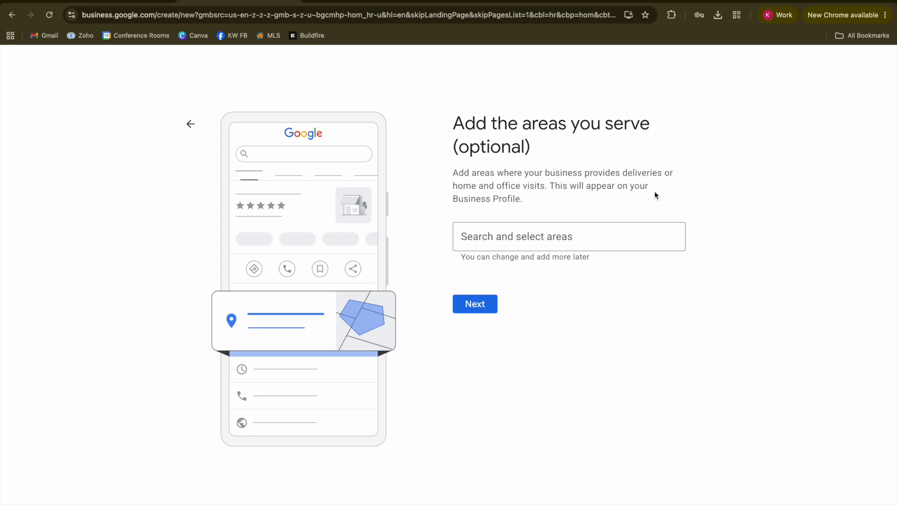
# Add San Antonio, New Braunfels and Schertz, TX, USA as the areas served and continue
pyautogui.click(547, 236)
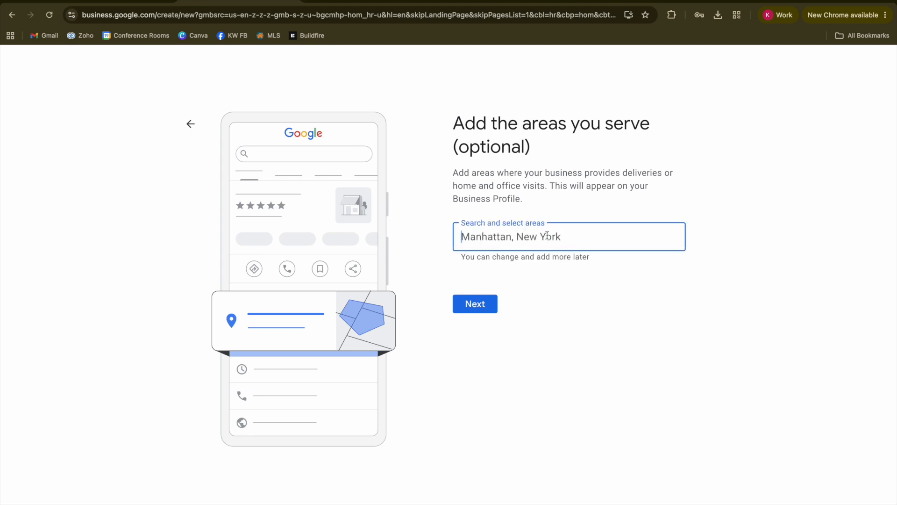
pyautogui.write('Sa')
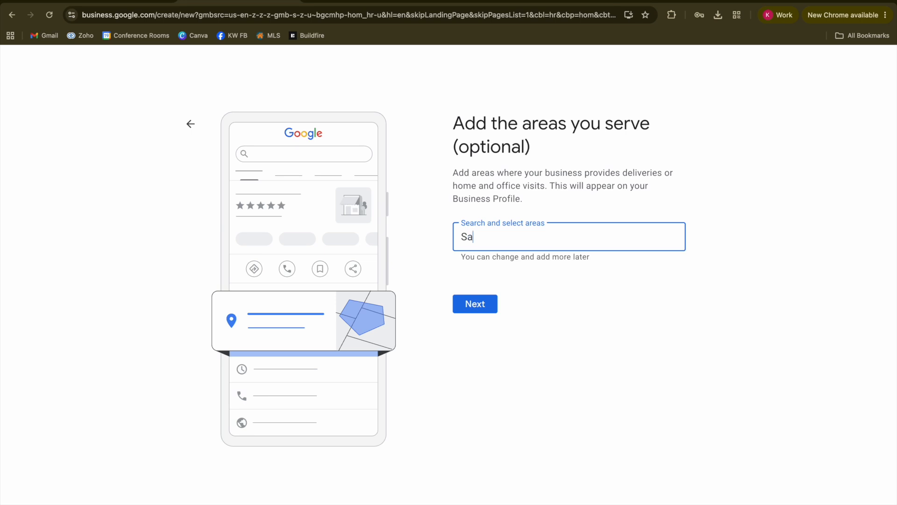
pyautogui.write('n Antonoi')
pyautogui.press('BackSpace')
pyautogui.press('BackSpace')
pyautogui.write('io')
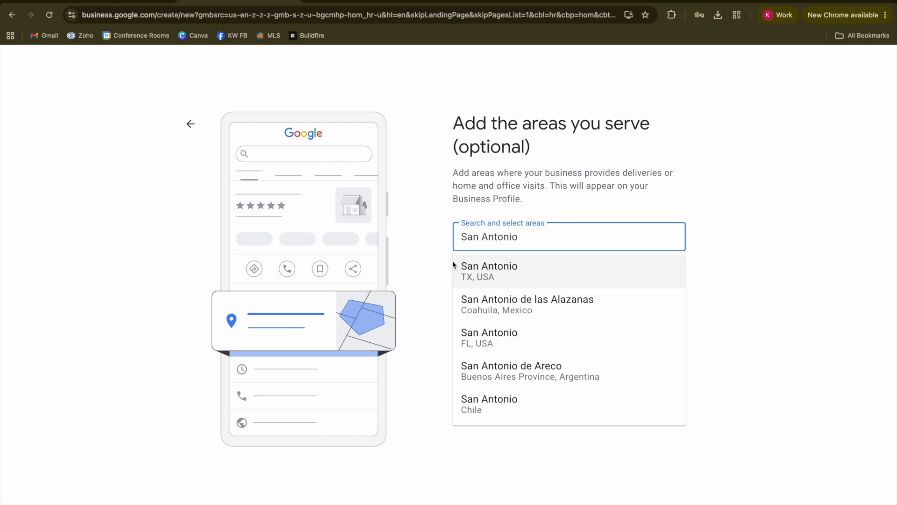
pyautogui.click(514, 271)
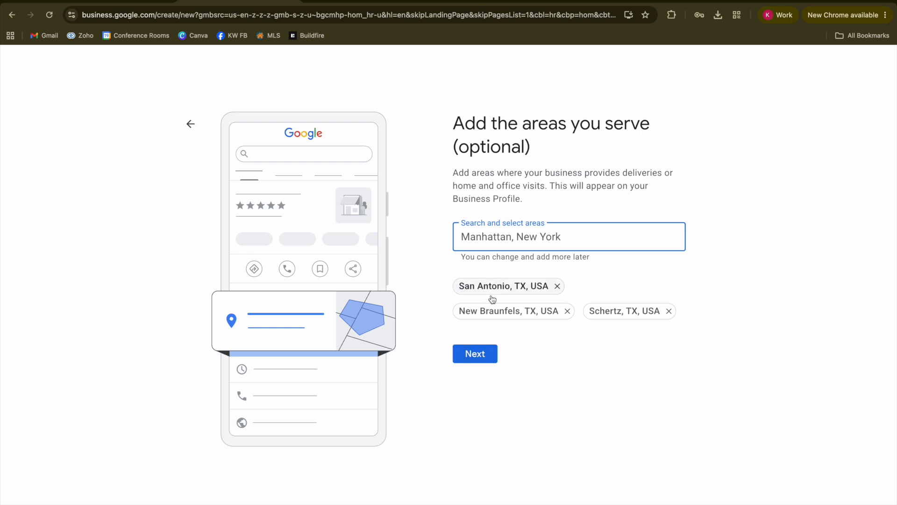
pyautogui.click(484, 358)
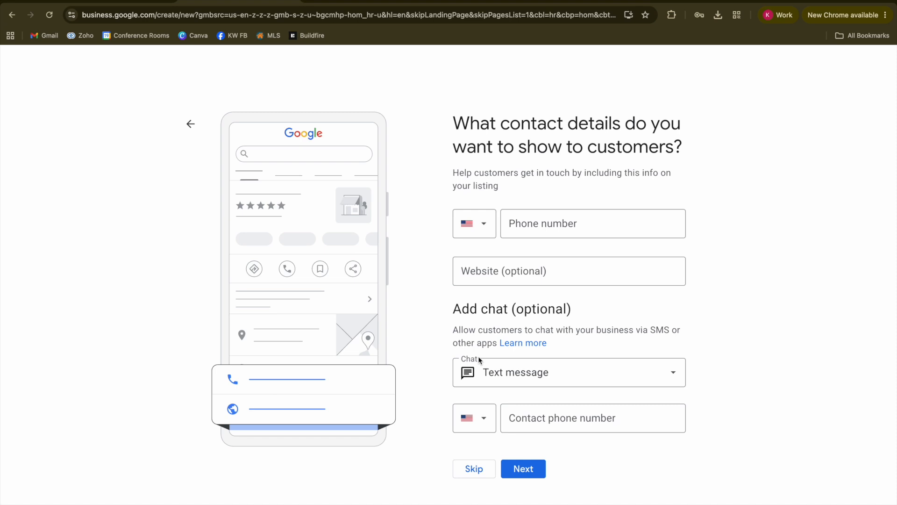
# Enter the business phone number, leave the website blank and the chat option on Text message, and submit the contact details
pyautogui.click(536, 229)
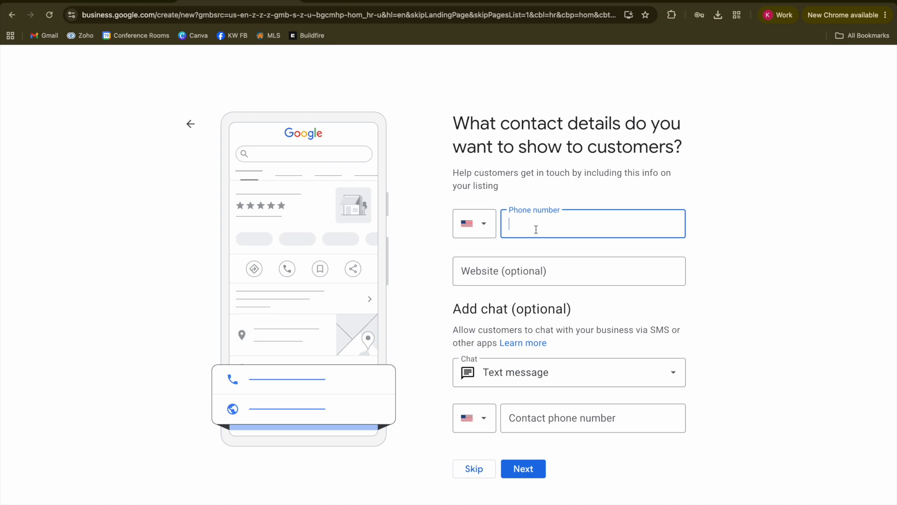
pyautogui.press('super+v')
pyautogui.click(528, 274)
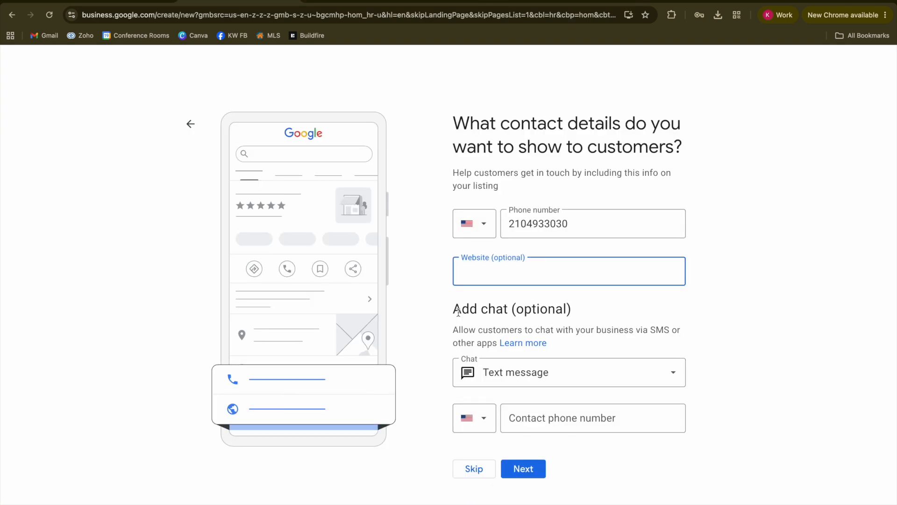
pyautogui.moveTo(454, 310); pyautogui.dragTo(585, 313)
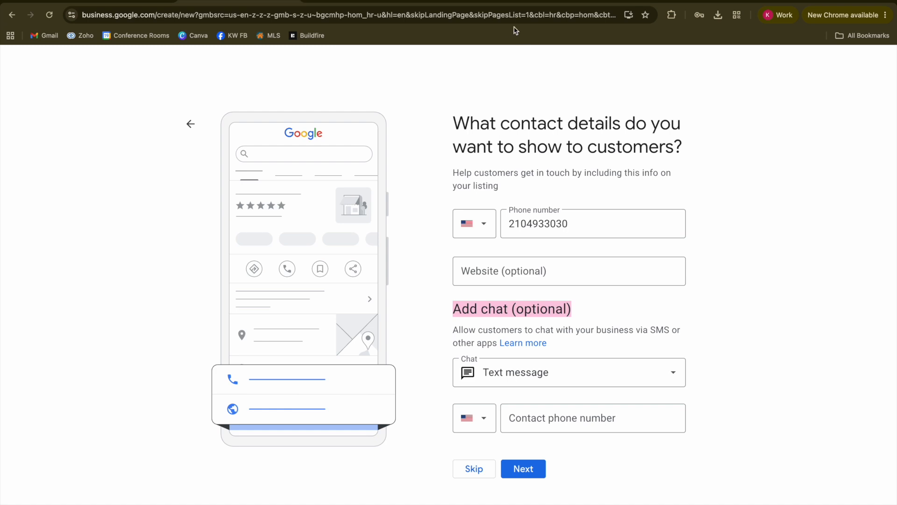
pyautogui.click(490, 4)
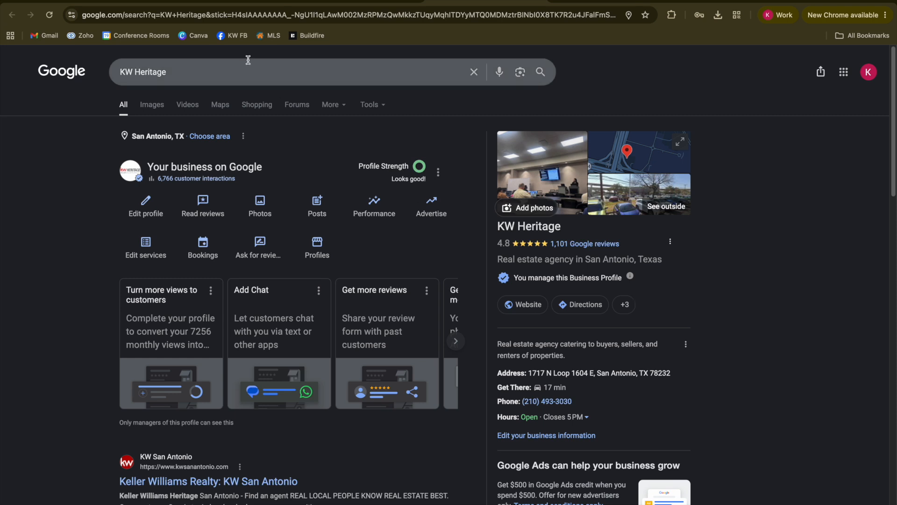
pyautogui.click(332, 3)
pyautogui.click(572, 372)
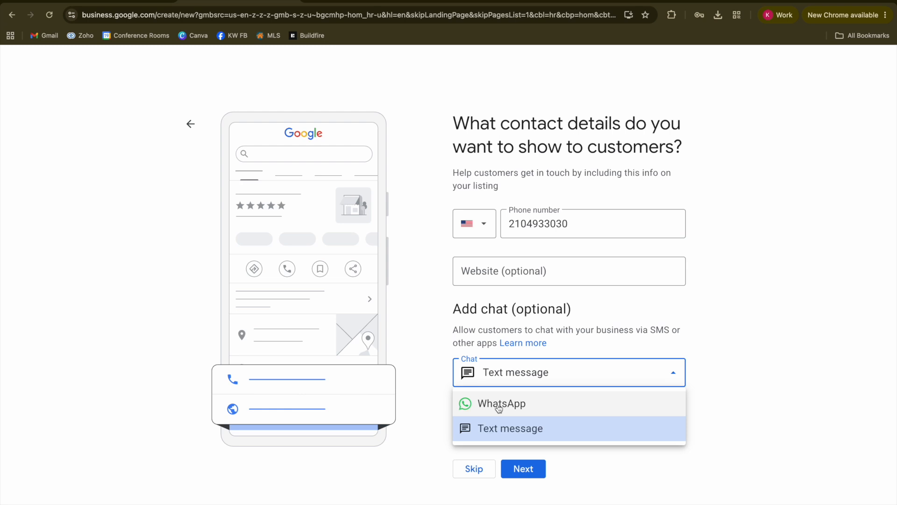
pyautogui.click(755, 316)
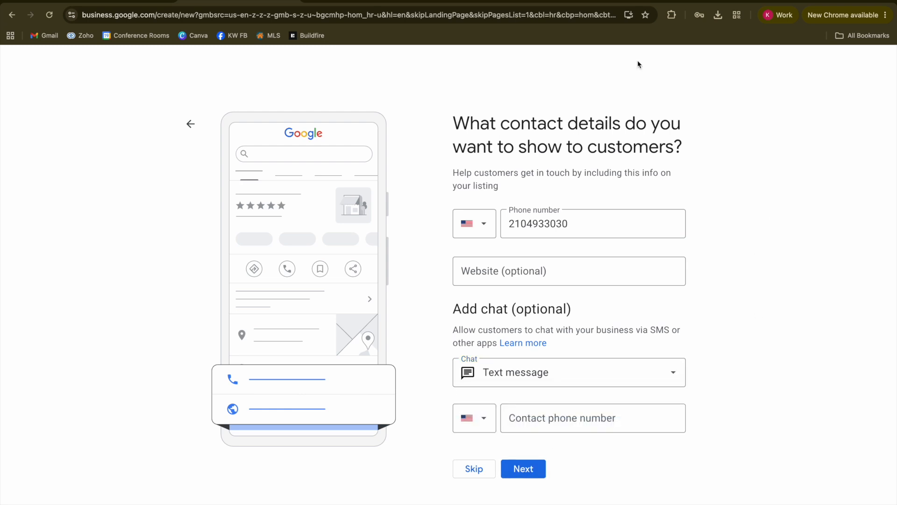
pyautogui.click(523, 469)
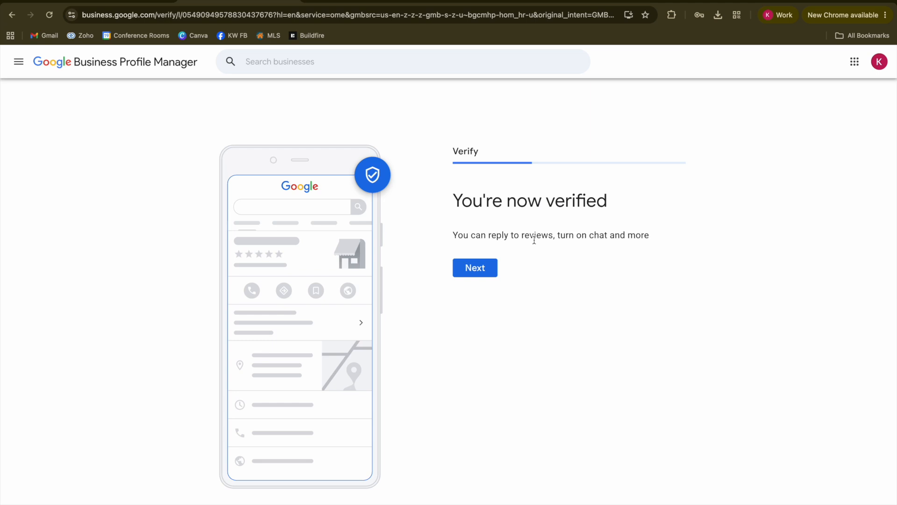
# Continue past the verification page and expand the full list of real estate agent services to review the options
pyautogui.click(494, 257)
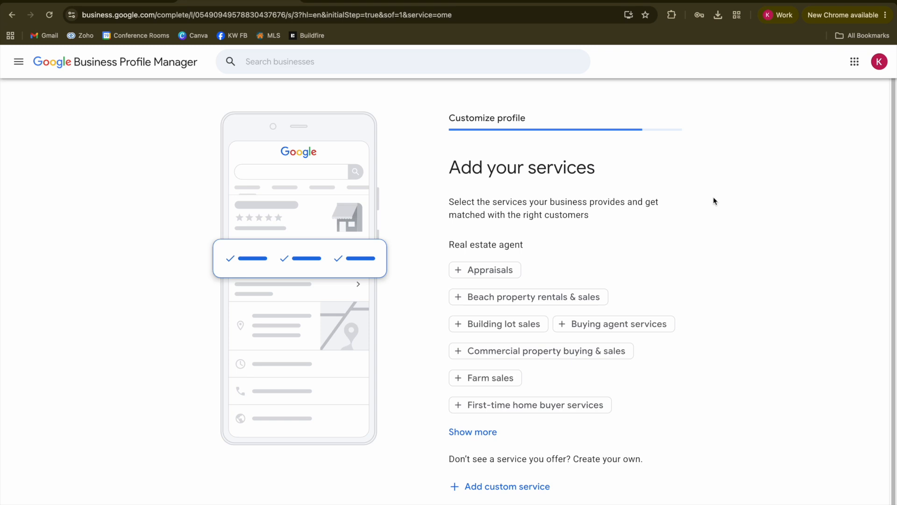
pyautogui.scroll(-1, 528, 236)
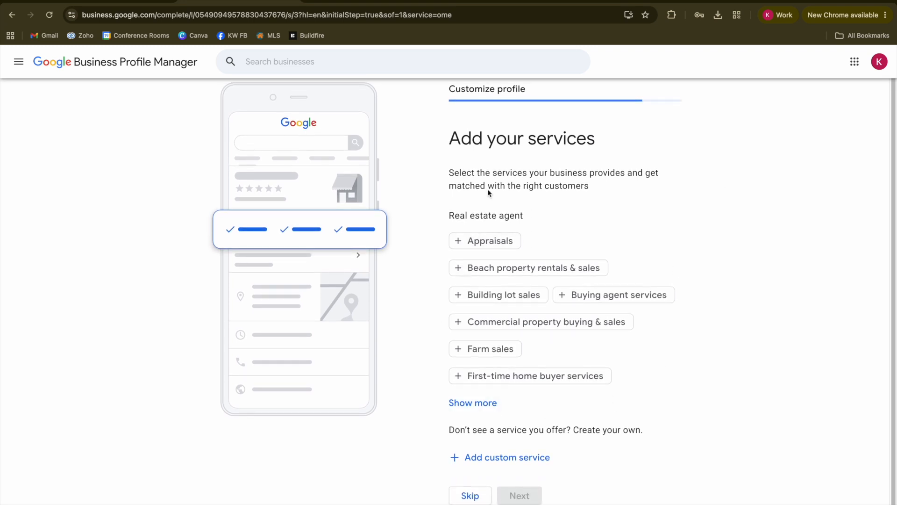
pyautogui.click(481, 404)
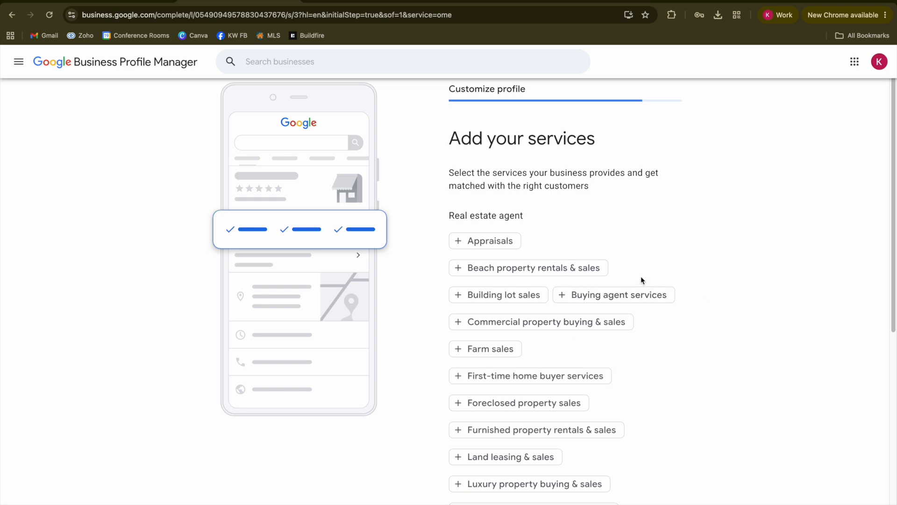
pyautogui.scroll(-3, 641, 280)
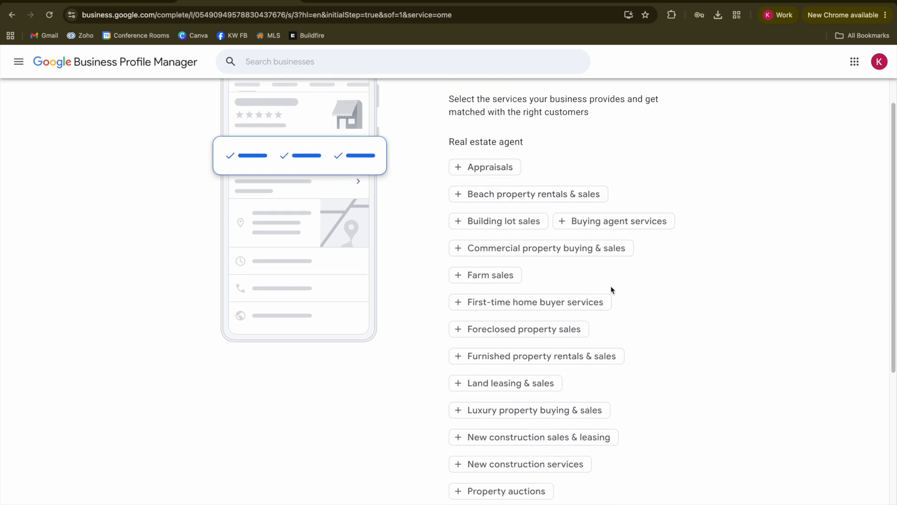
pyautogui.scroll(-8, 611, 290)
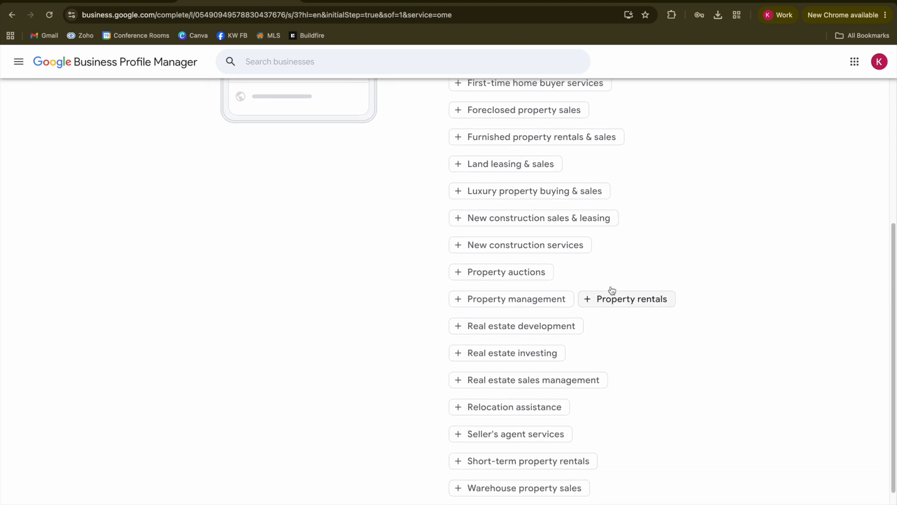
pyautogui.scroll(-3, 611, 290)
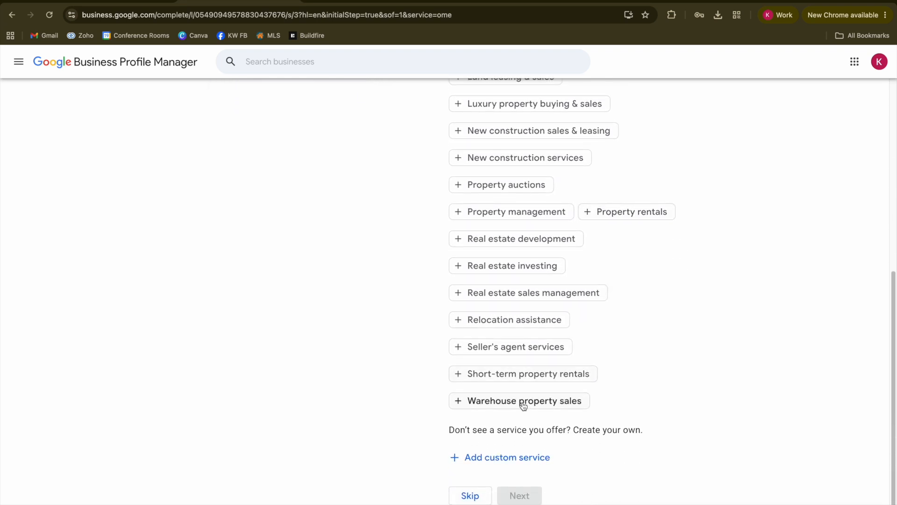
# Add First-time home buyer services to the profile, leave out any custom service, and submit the services
pyautogui.click(533, 459)
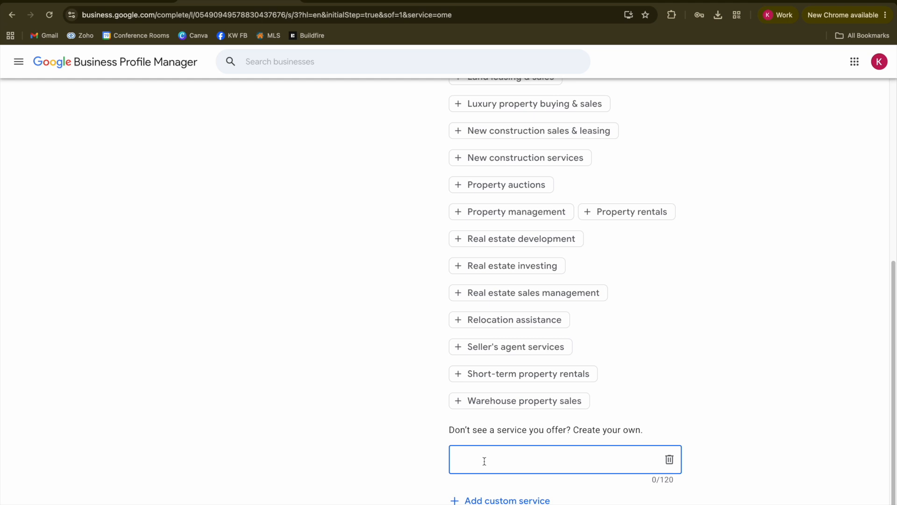
pyautogui.scroll(-1, 484, 460)
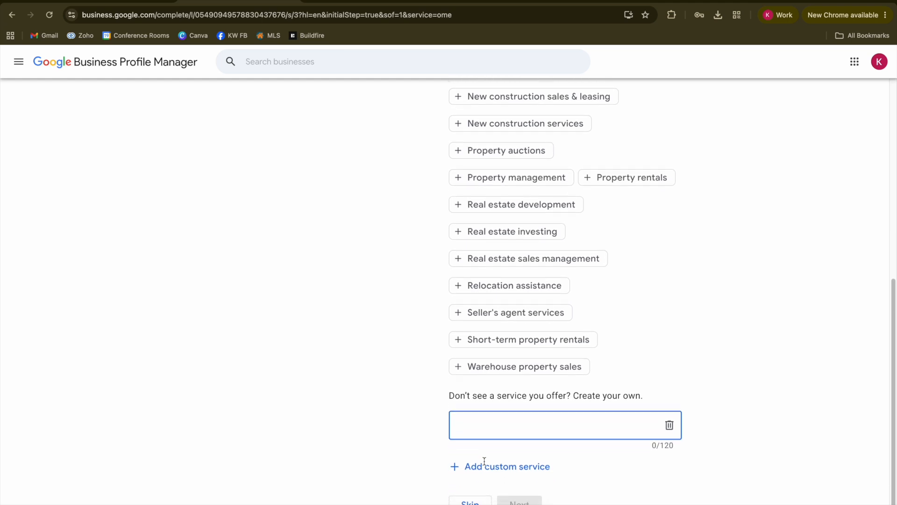
pyautogui.scroll(4, 641, 218)
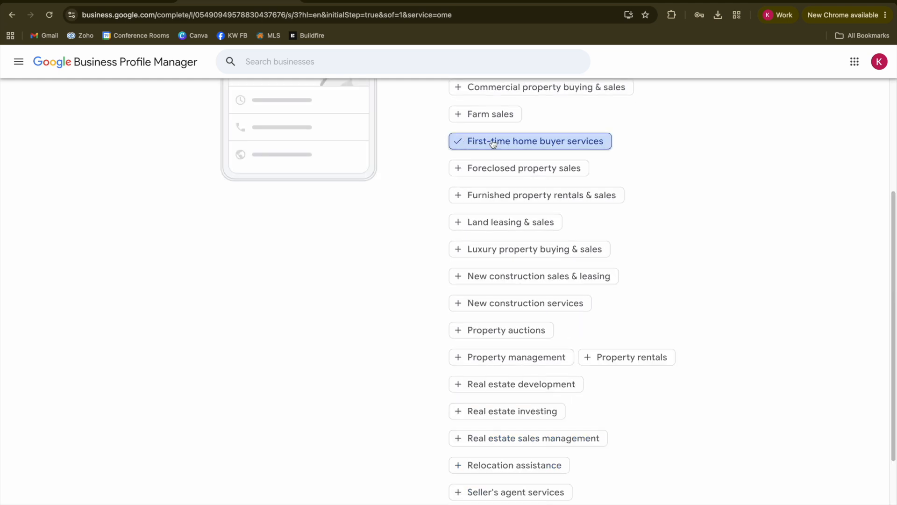
pyautogui.scroll(-3, 638, 237)
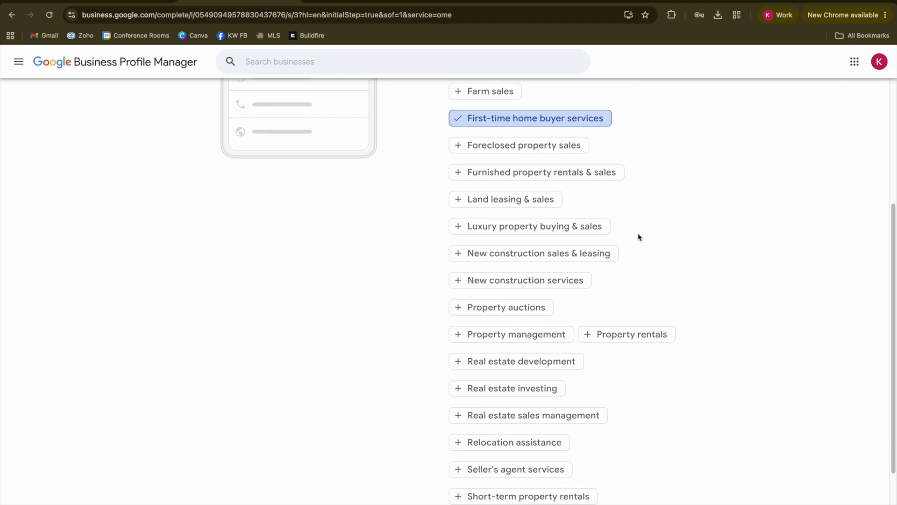
pyautogui.scroll(-3, 638, 237)
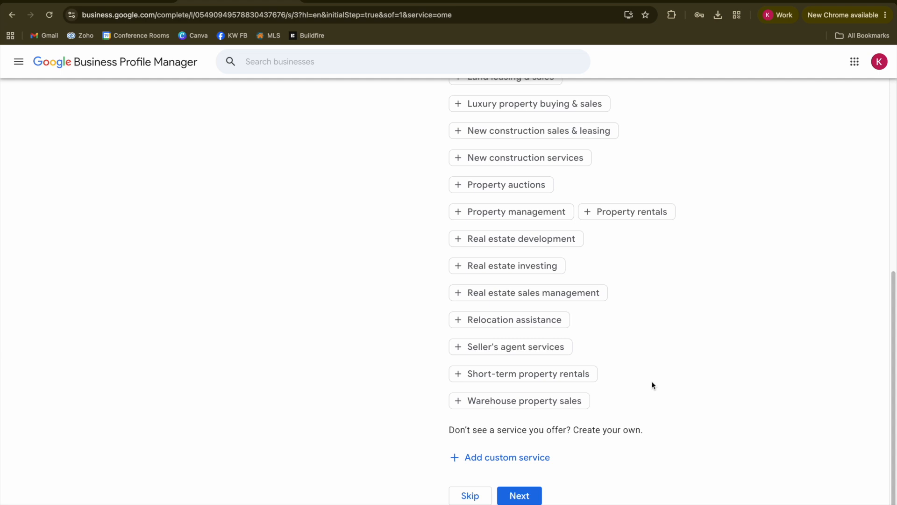
pyautogui.click(533, 497)
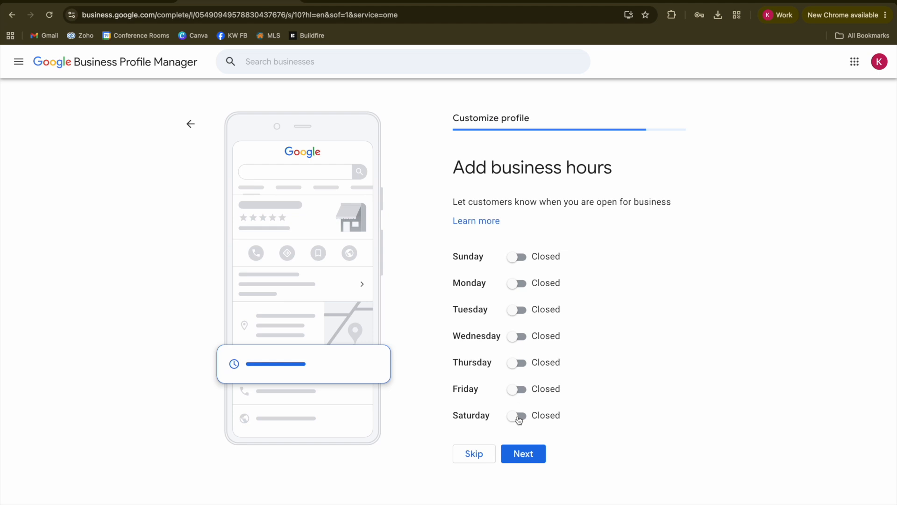
# Mark Monday as open and set its business hours from 8:00 AM to 8:00 PM
pyautogui.click(515, 285)
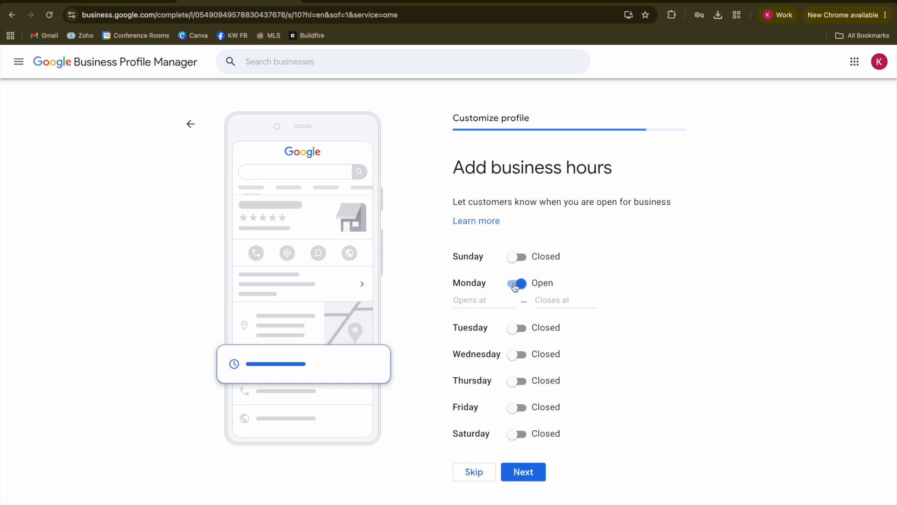
pyautogui.click(486, 302)
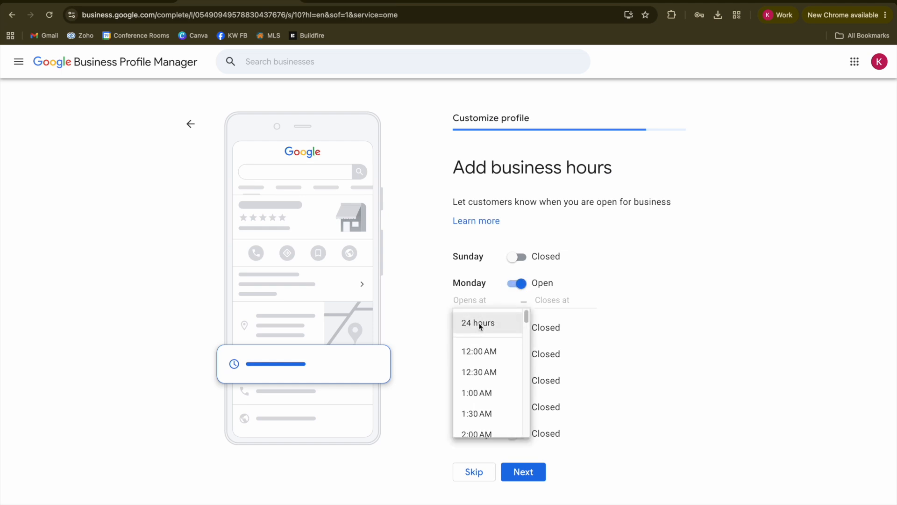
pyautogui.write('8')
pyautogui.click(483, 352)
pyautogui.click(547, 301)
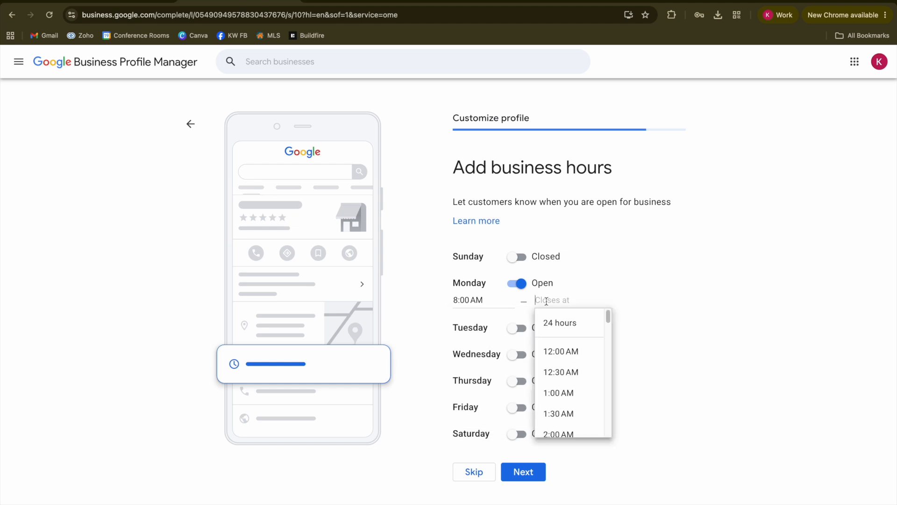
pyautogui.write('8')
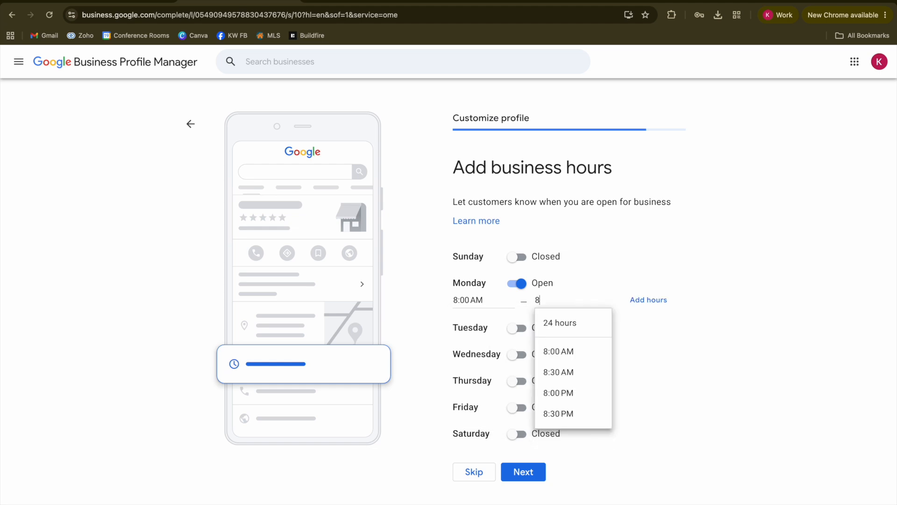
pyautogui.click(569, 394)
# Mark Tuesday, Wednesday, Thursday, Friday and Saturday as open
pyautogui.click(514, 333)
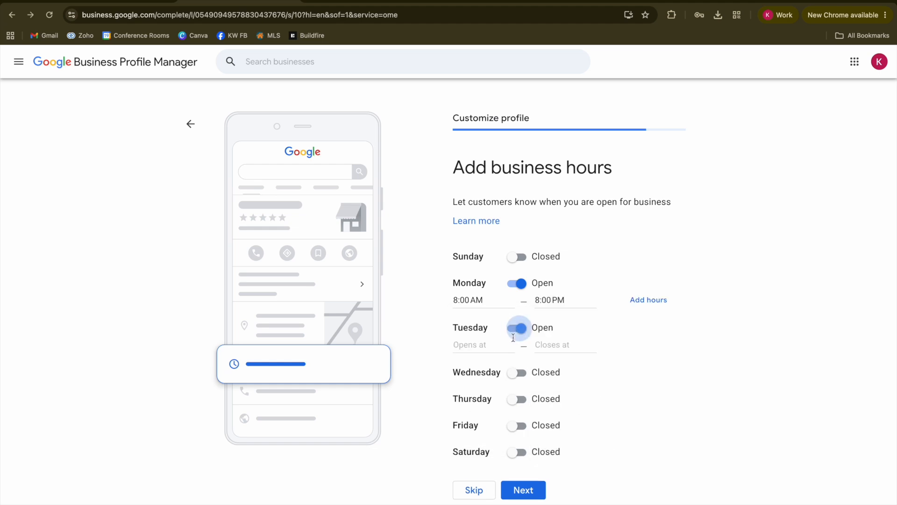
pyautogui.click(512, 374)
pyautogui.click(513, 417)
pyautogui.click(513, 462)
pyautogui.click(513, 502)
pyautogui.scroll(-2, 635, 464)
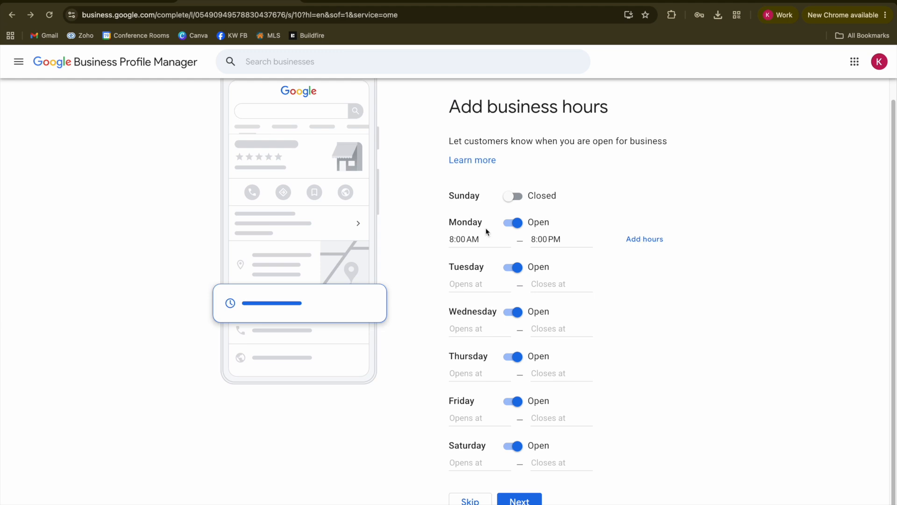
# Keep Monday's opening time at 8:00 AM and change its closing time to 12:00 PM
pyautogui.click(467, 239)
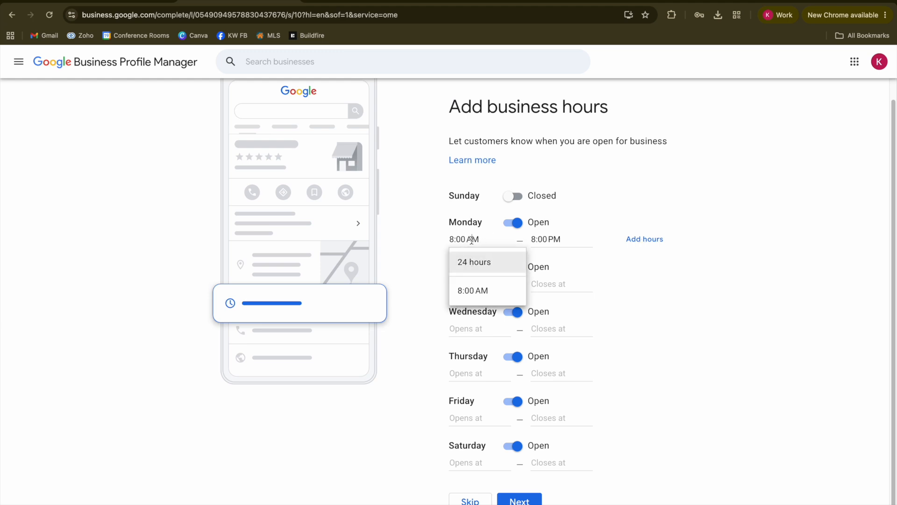
pyautogui.click(471, 239)
pyautogui.press('BackSpace')
pyautogui.press('BackSpace')
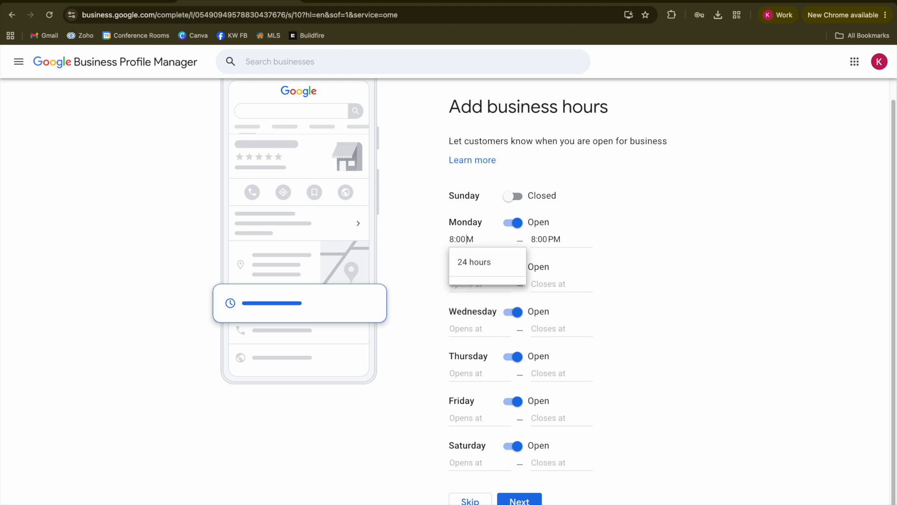
pyautogui.write('A')
pyautogui.click(546, 239)
pyautogui.press('BackSpace')
pyautogui.press('BackSpace')
pyautogui.press('BackSpace')
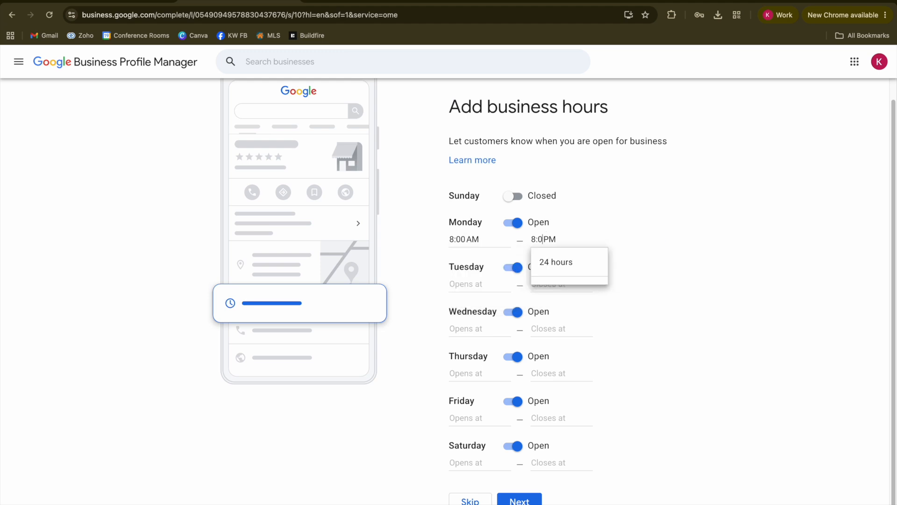
pyautogui.press('BackSpace')
pyautogui.write('12')
pyautogui.click(634, 200)
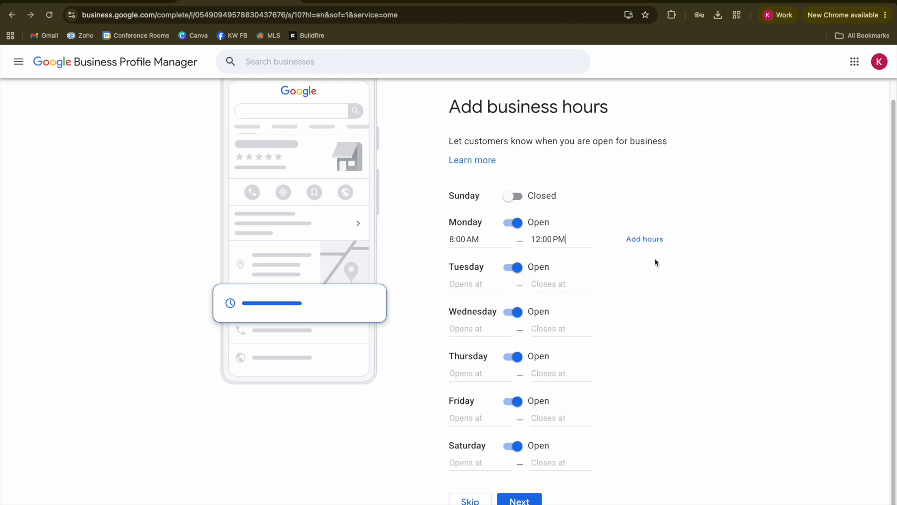
# Add a second set of Monday hours from 1:00 PM to 8:00 PM and move on to the business description
pyautogui.click(648, 240)
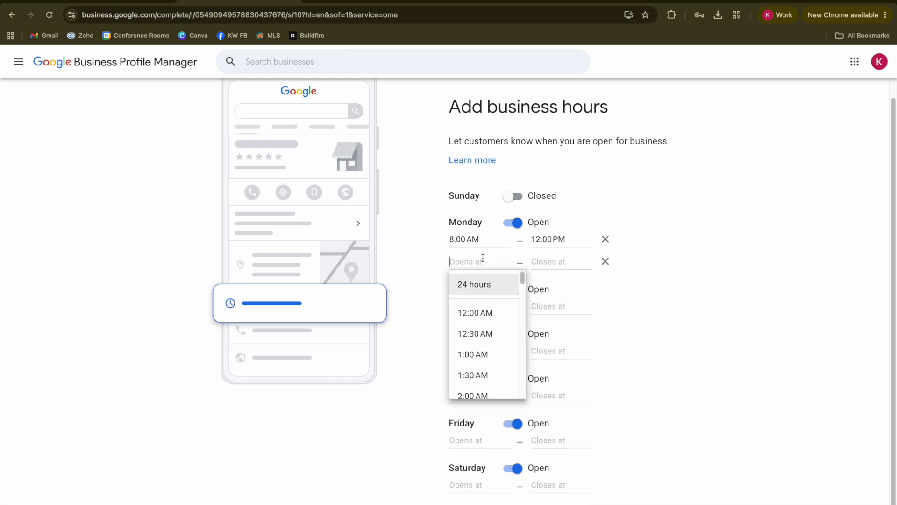
pyautogui.write('1')
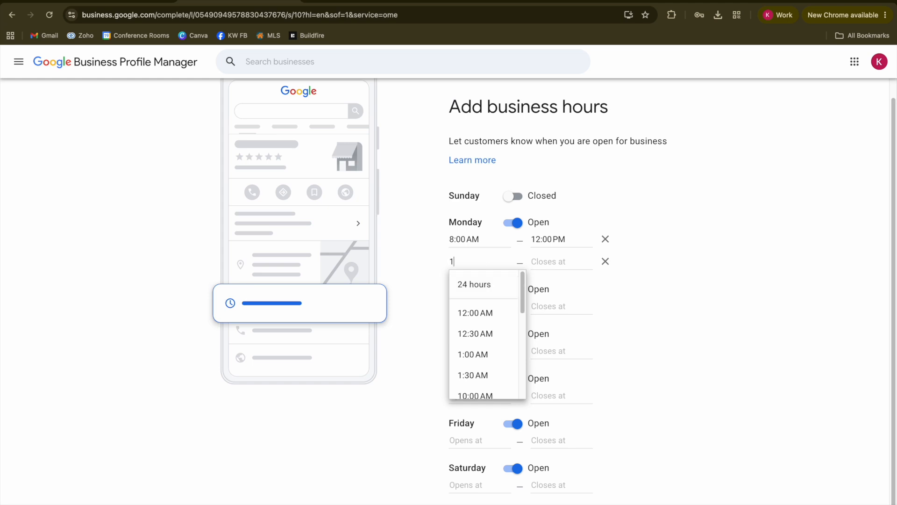
pyautogui.scroll(-5, 483, 332)
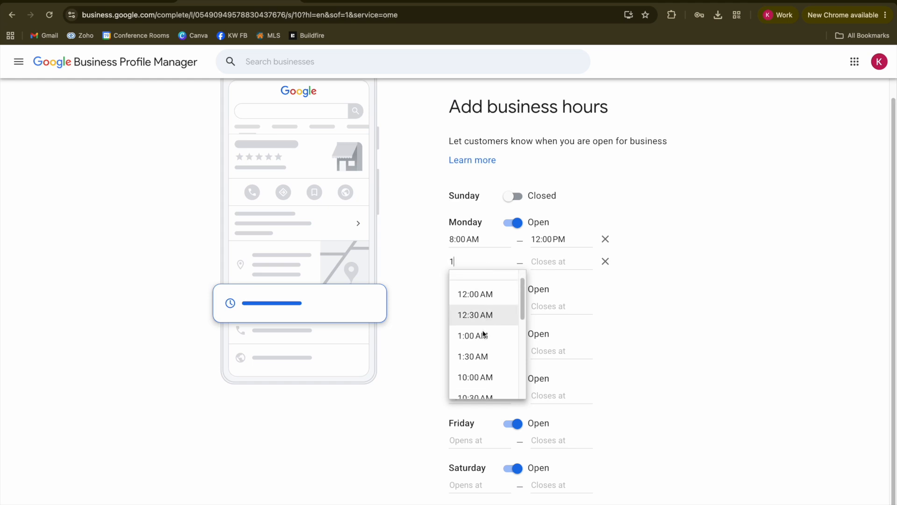
pyautogui.scroll(-2, 484, 333)
pyautogui.click(479, 340)
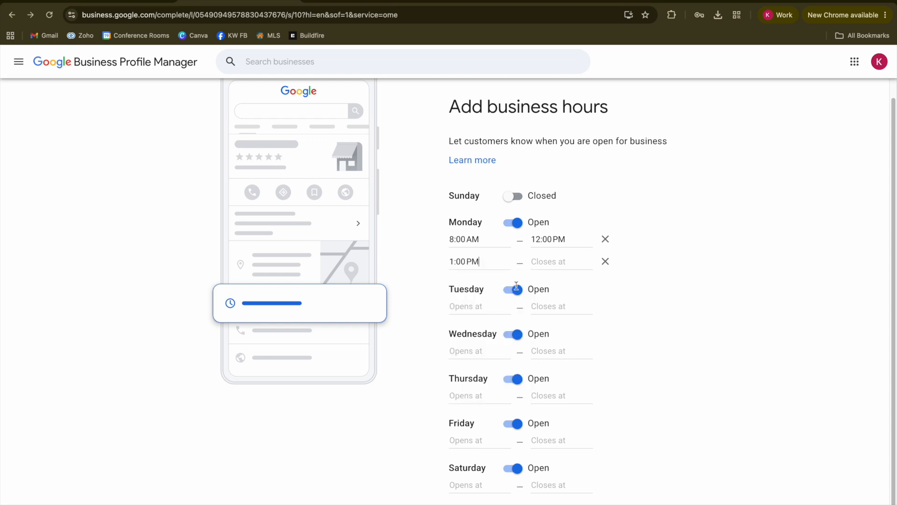
pyautogui.click(543, 262)
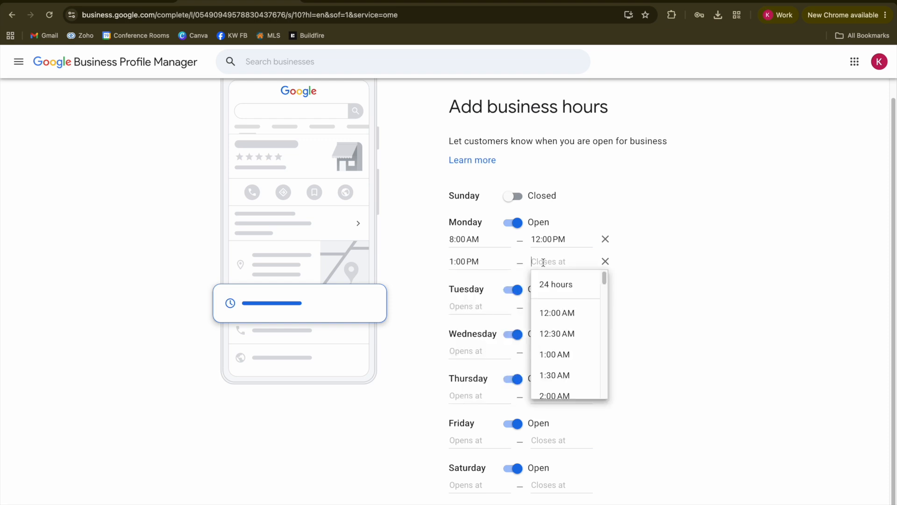
pyautogui.write('8')
pyautogui.click(555, 354)
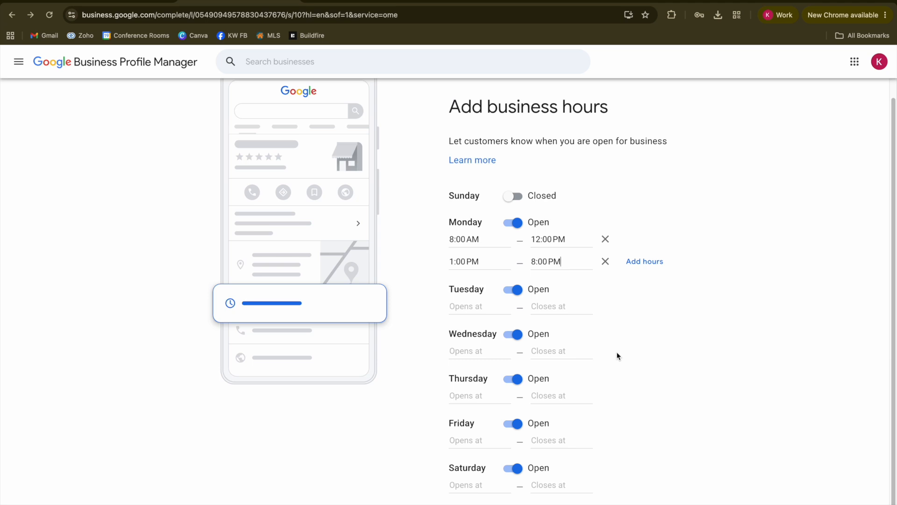
pyautogui.scroll(-1, 617, 356)
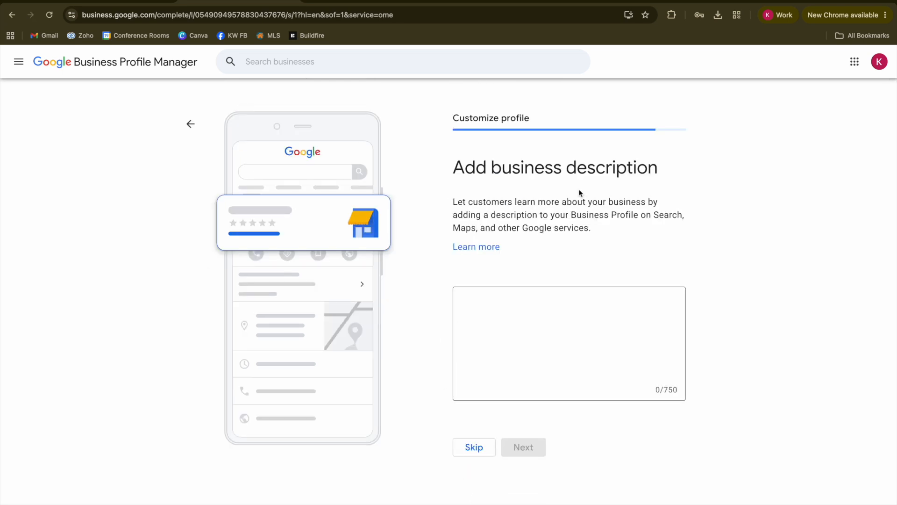
# Enter "Brokered by KW Heritage." as the business description and submit it
pyautogui.click(496, 316)
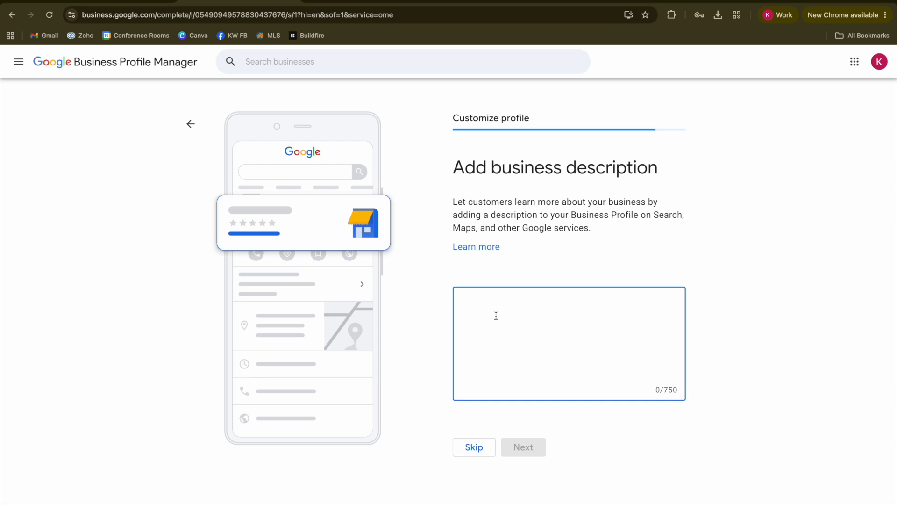
pyautogui.write('Brost')
pyautogui.press('BackSpace')
pyautogui.press('BackSpace')
pyautogui.write('kered by')
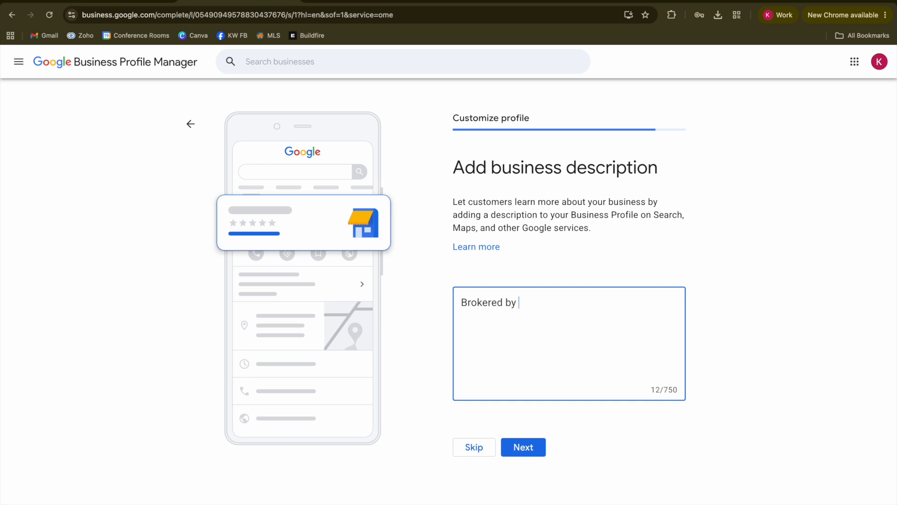
pyautogui.write(' KW Heritage.')
pyautogui.click(518, 445)
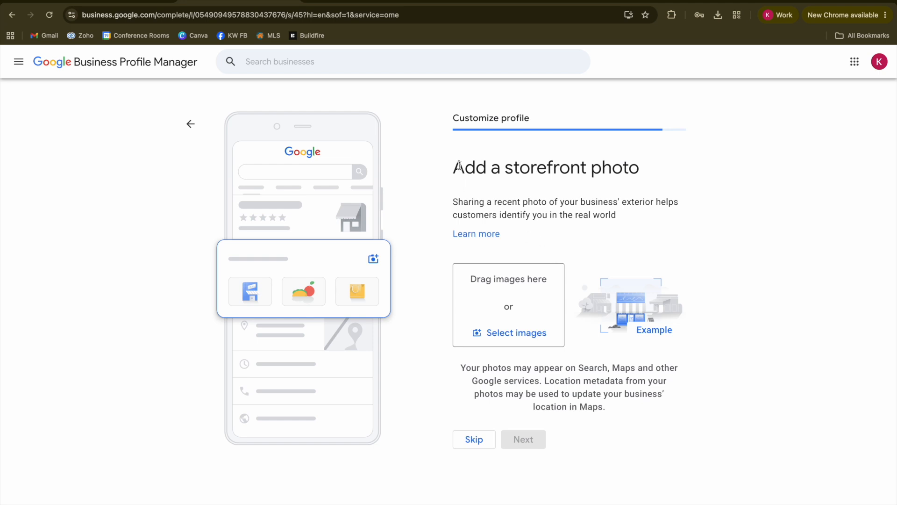
# Skip adding a storefront photo to the profile
pyautogui.moveTo(455, 167); pyautogui.dragTo(638, 168)
pyautogui.click(613, 202)
pyautogui.click(474, 438)
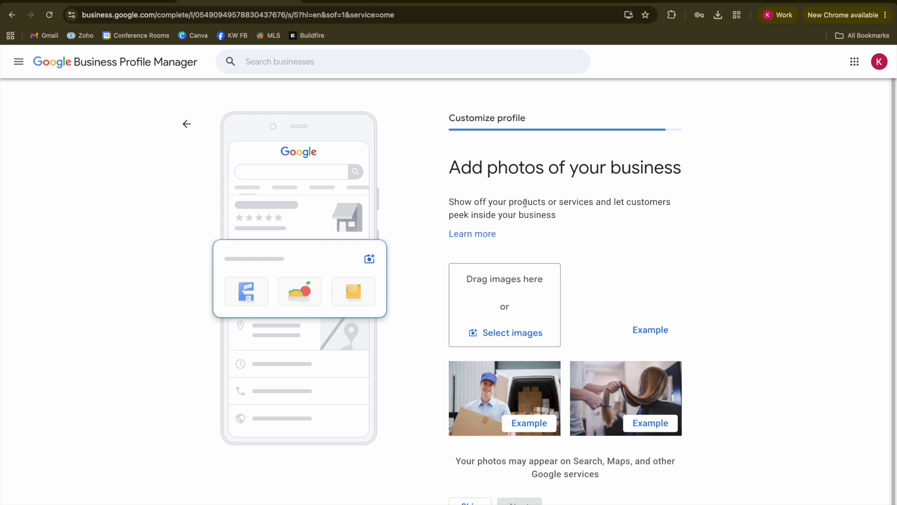
# Open image selection for the business photos, move on, and skip the $500 advertising credit
pyautogui.click(521, 332)
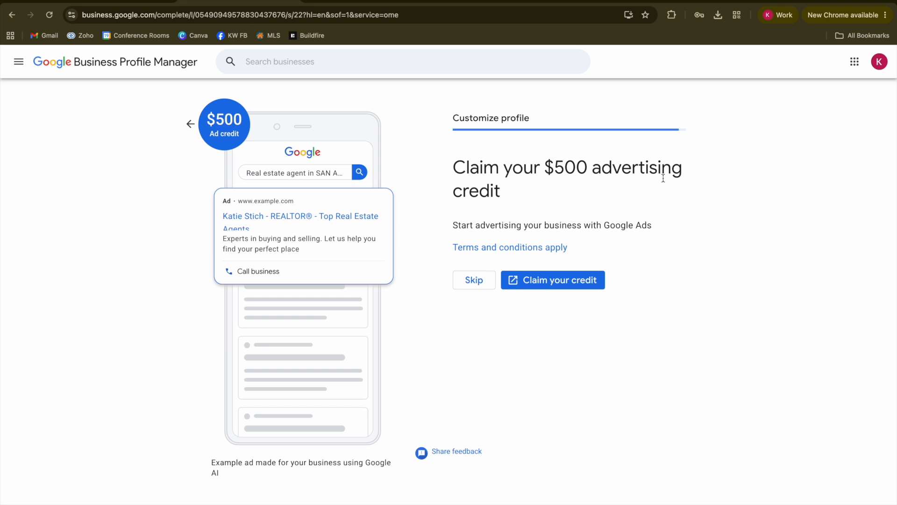
pyautogui.click(479, 286)
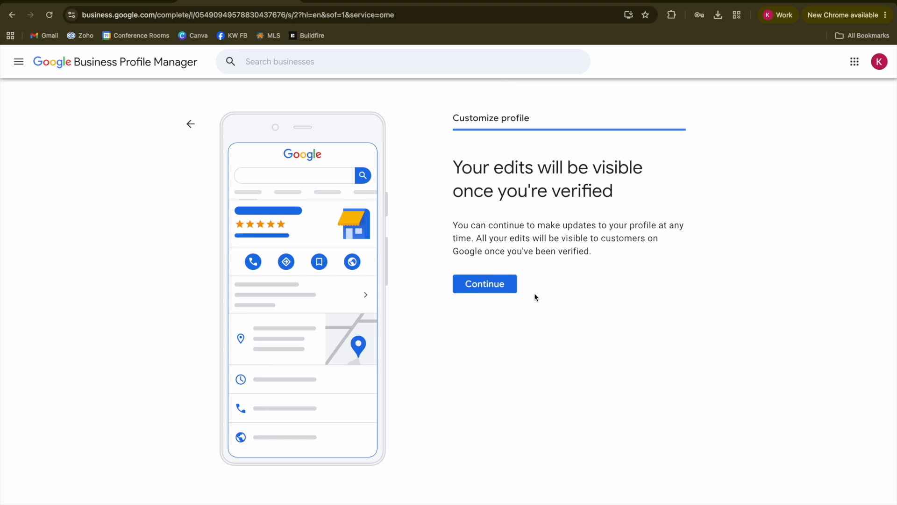
# Finish the profile customization and read the verification notice on the business dashboard
pyautogui.click(491, 289)
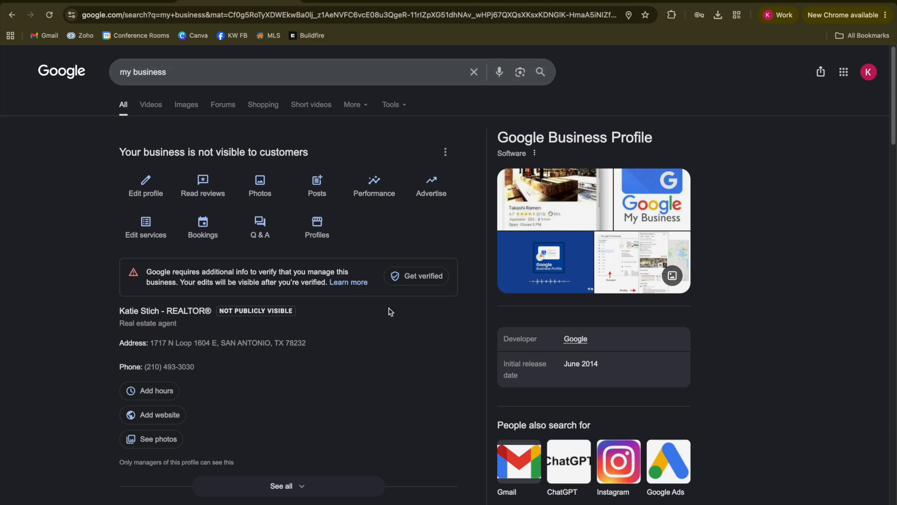
pyautogui.moveTo(145, 271); pyautogui.dragTo(327, 279)
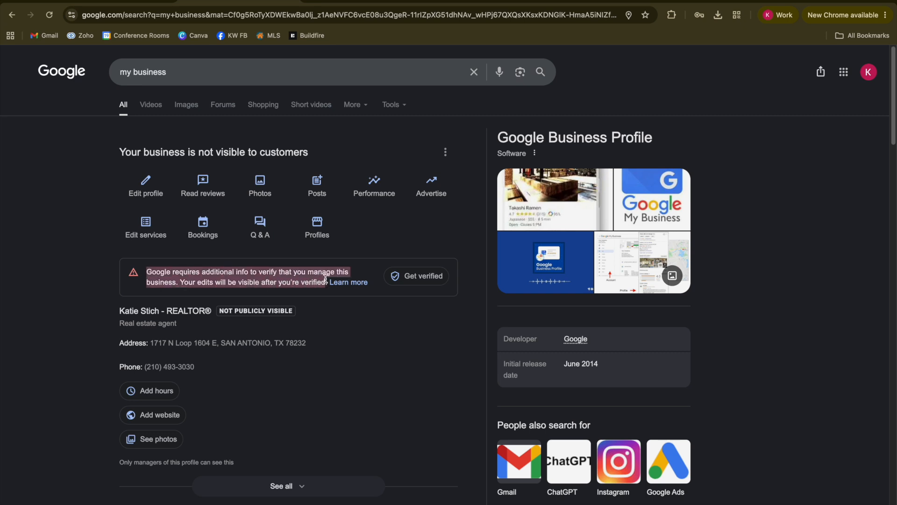
pyautogui.click(114, 276)
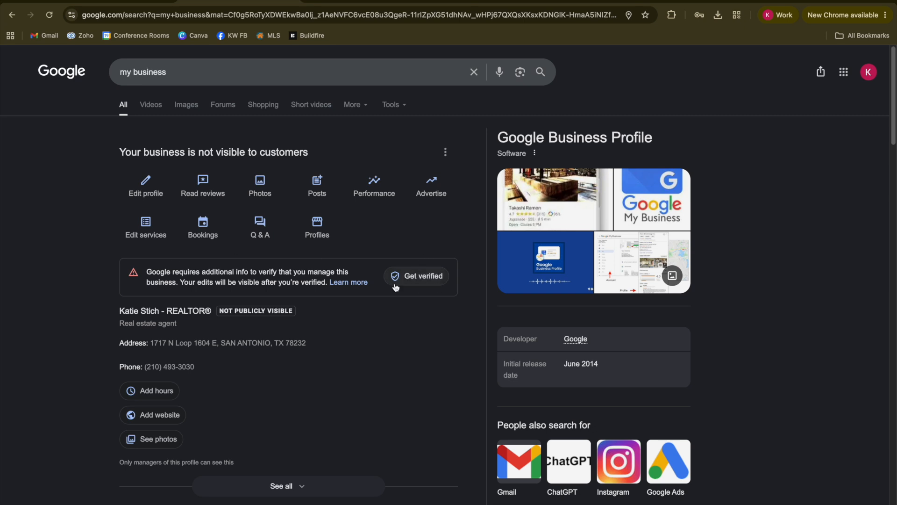
# Start the business verification and confirm that none of the suggested existing profiles is this business
pyautogui.click(409, 277)
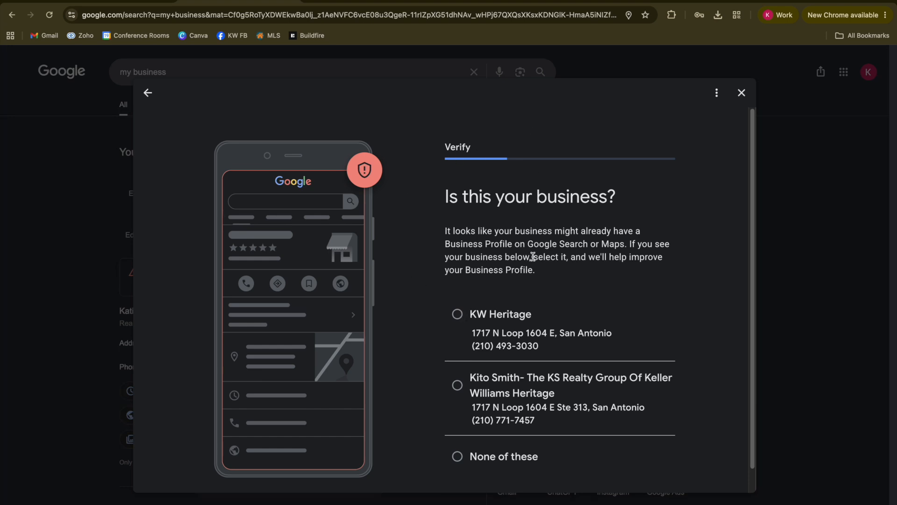
pyautogui.scroll(-1, 533, 257)
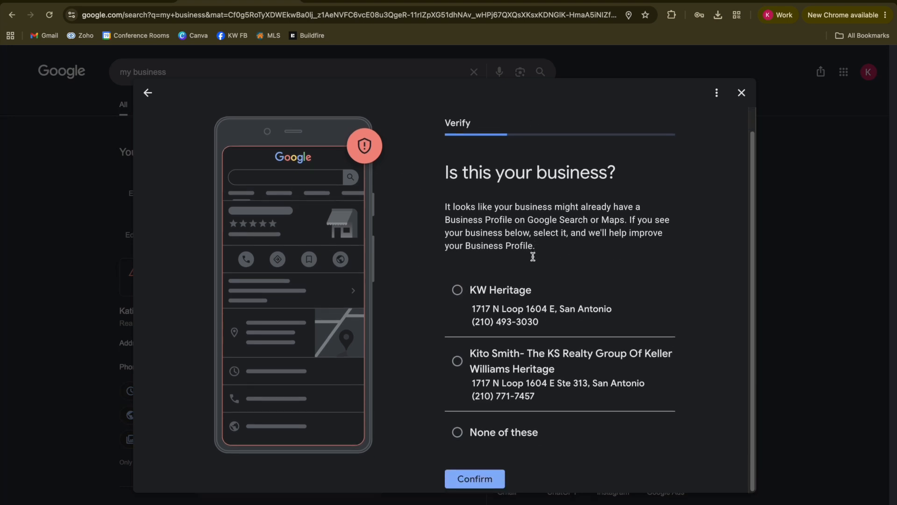
pyautogui.click(468, 436)
pyautogui.click(471, 484)
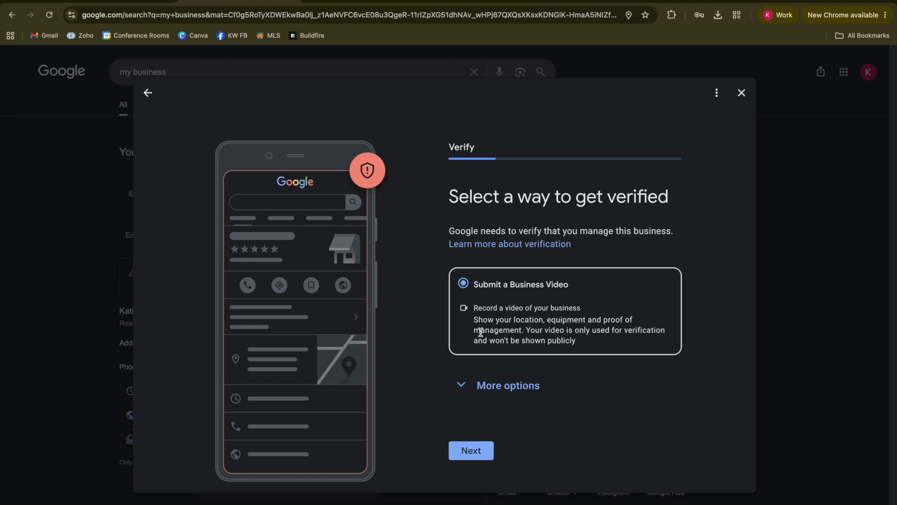
# Examine the business video requirements and the additional verification options, and close the verification dialog
pyautogui.moveTo(474, 319); pyautogui.dragTo(524, 329)
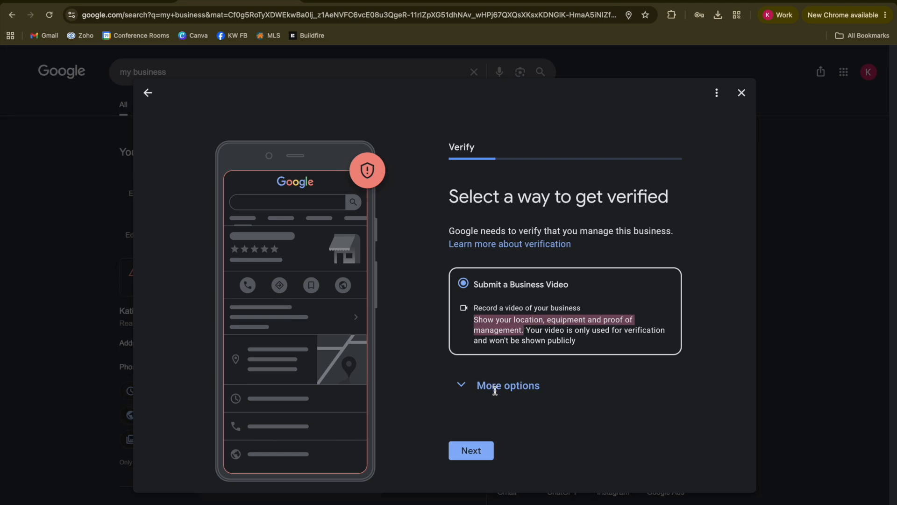
pyautogui.click(477, 385)
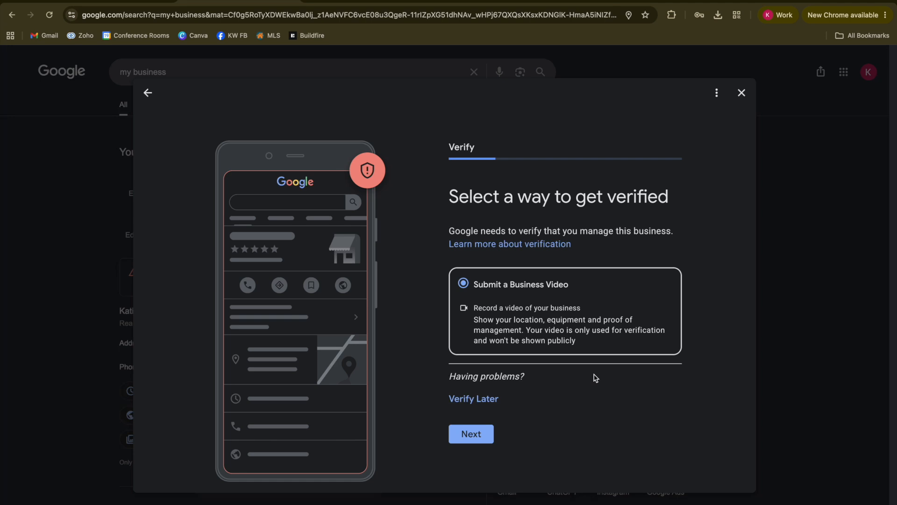
pyautogui.click(742, 94)
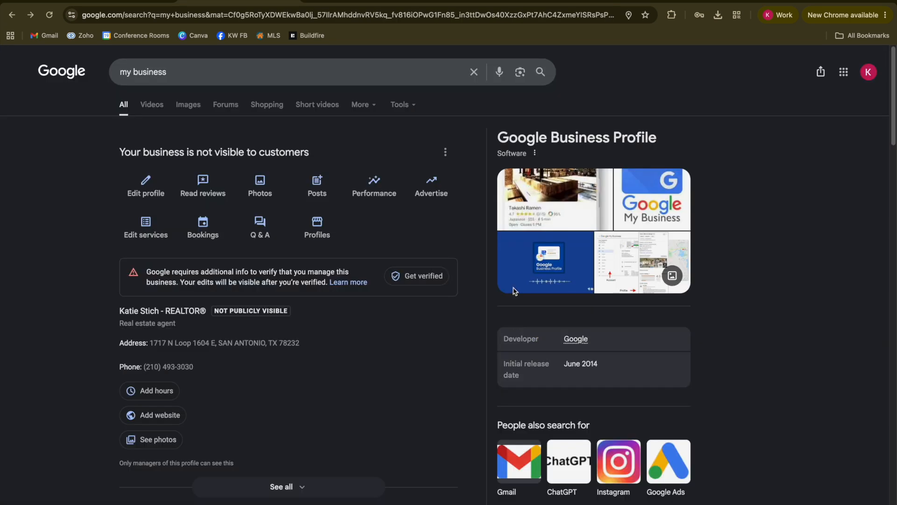
# Switch to the KW Heritage profile and examine its review link, QR code and the options for sharing them with customers
pyautogui.click(468, 1)
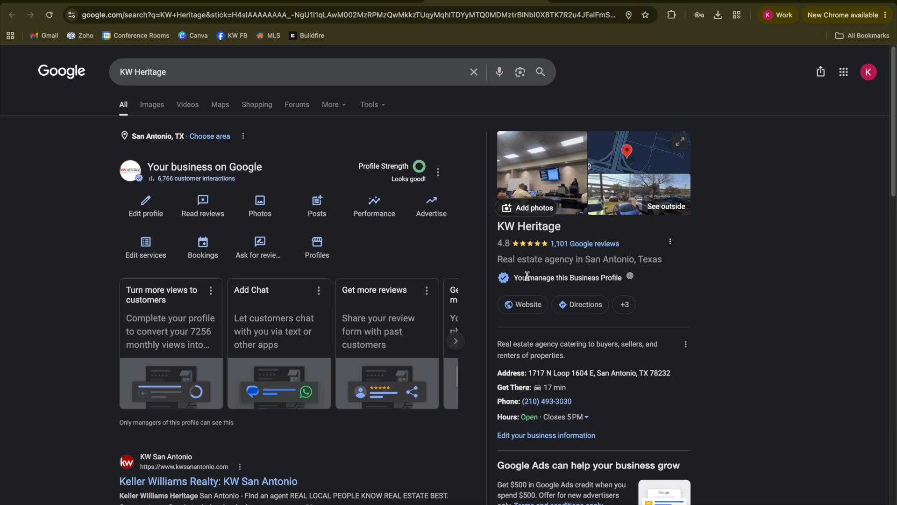
pyautogui.click(259, 247)
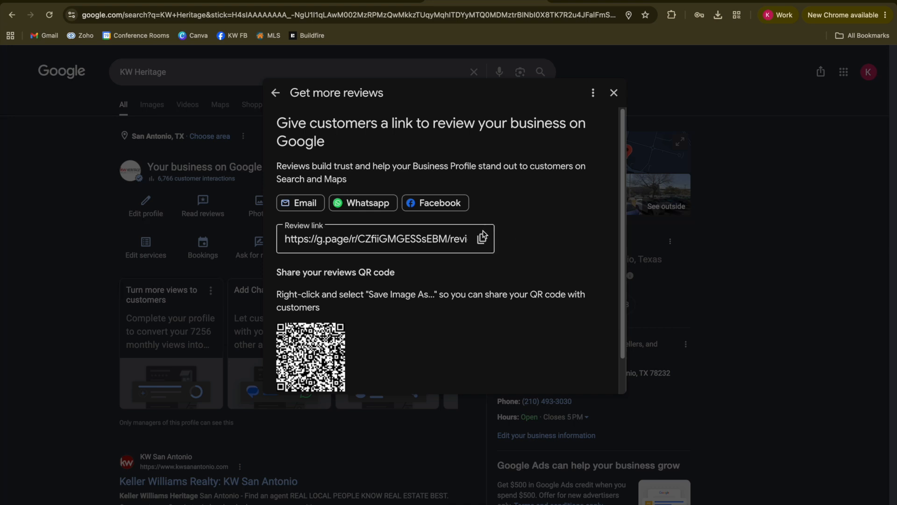
pyautogui.scroll(-1, 482, 242)
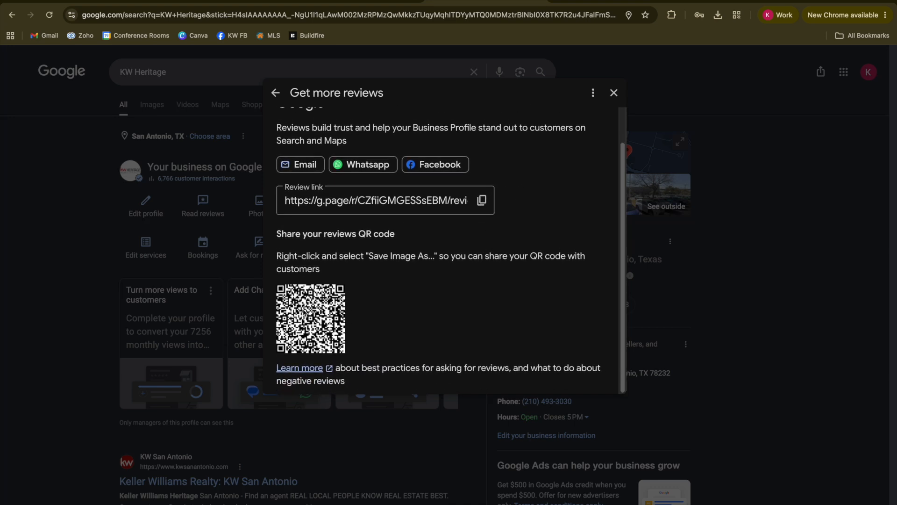
pyautogui.rightClick(309, 291)
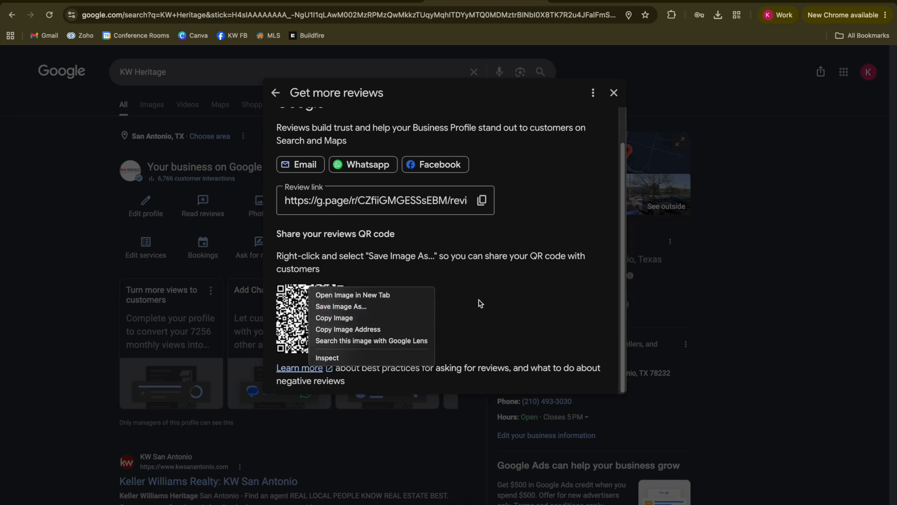
pyautogui.click(514, 310)
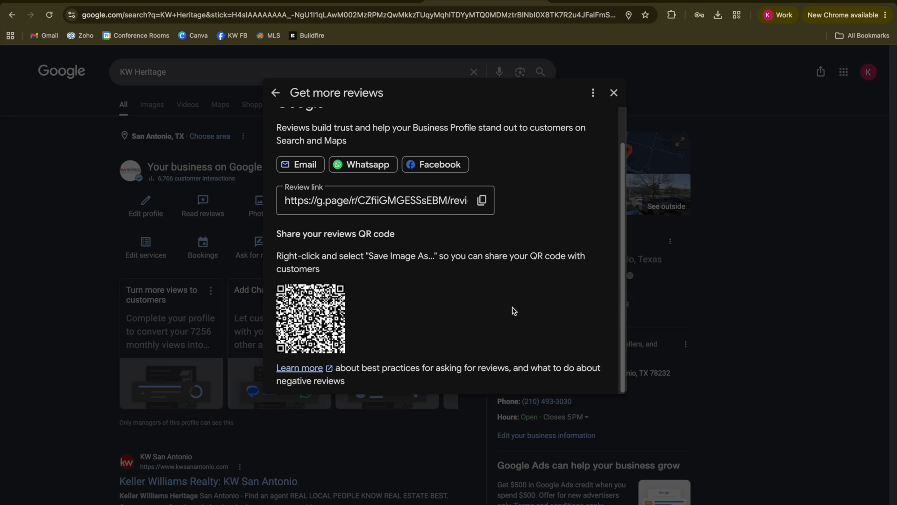
pyautogui.scroll(2, 514, 310)
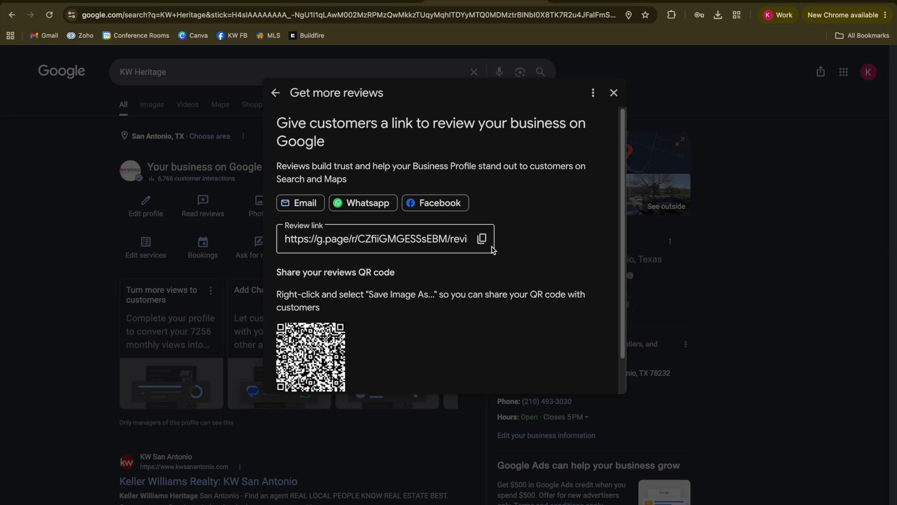
pyautogui.click(614, 92)
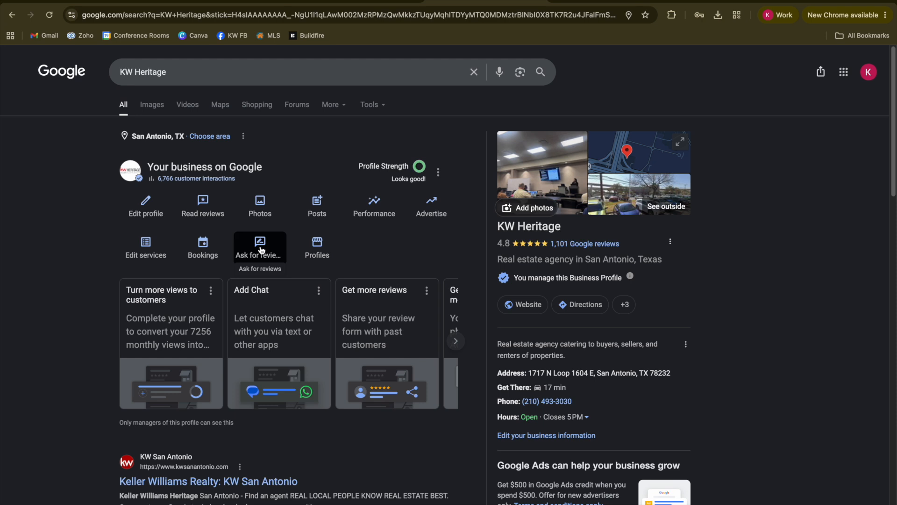
# View KW Heritage's customer reviews, filter them to replied ones, and return to all reviews before closing the list
pyautogui.click(207, 207)
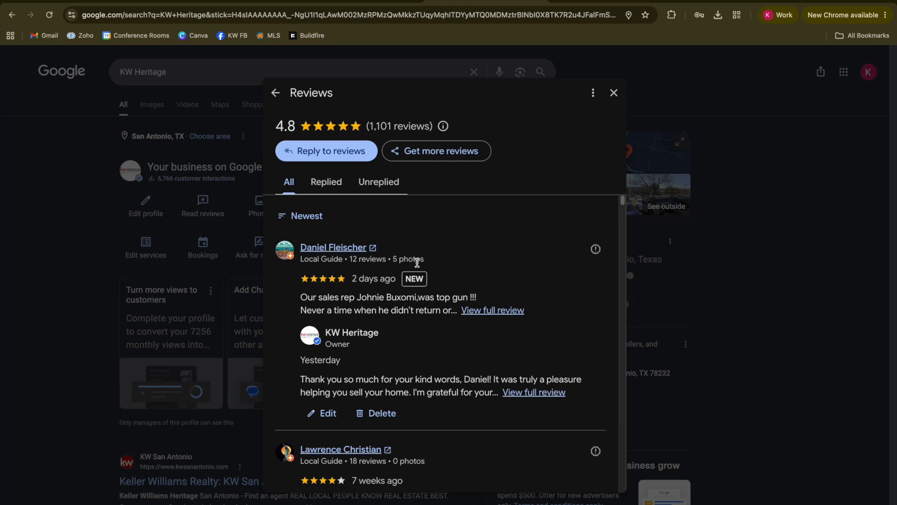
pyautogui.click(325, 186)
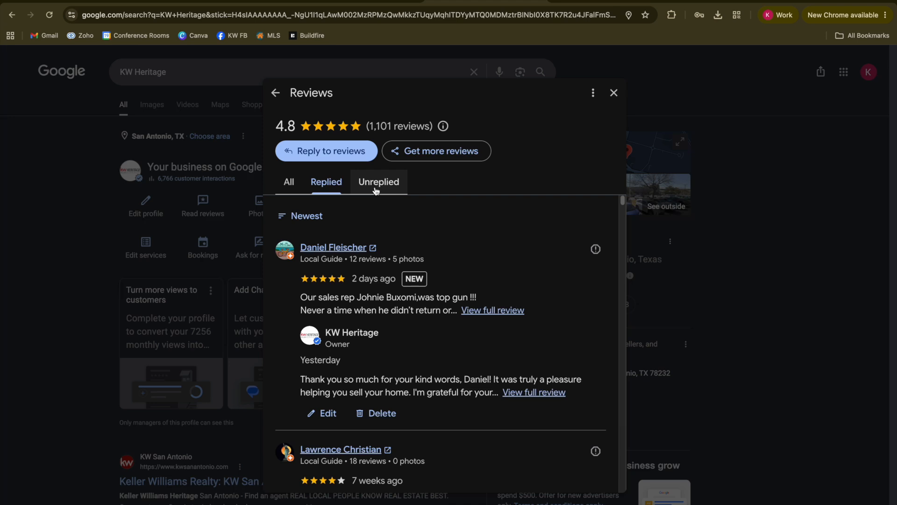
pyautogui.click(289, 183)
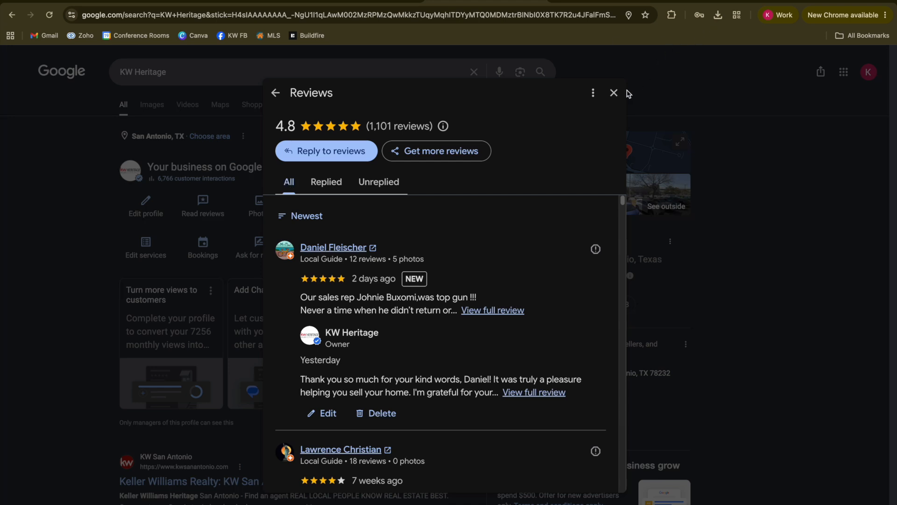
pyautogui.click(614, 94)
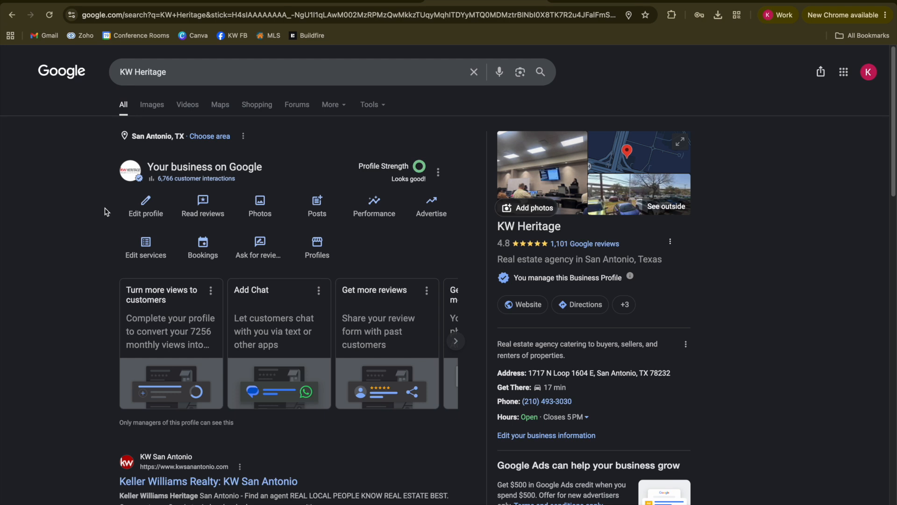
# Examine KW Heritage's about and contact information, including the social profile links in edit mode, without saving anything
pyautogui.click(147, 206)
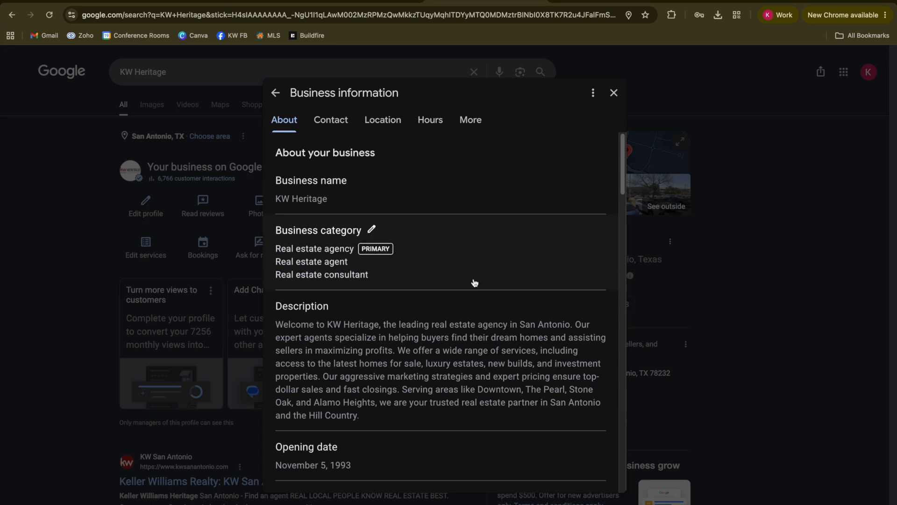
pyautogui.scroll(-1, 475, 283)
pyautogui.scroll(-7, 475, 284)
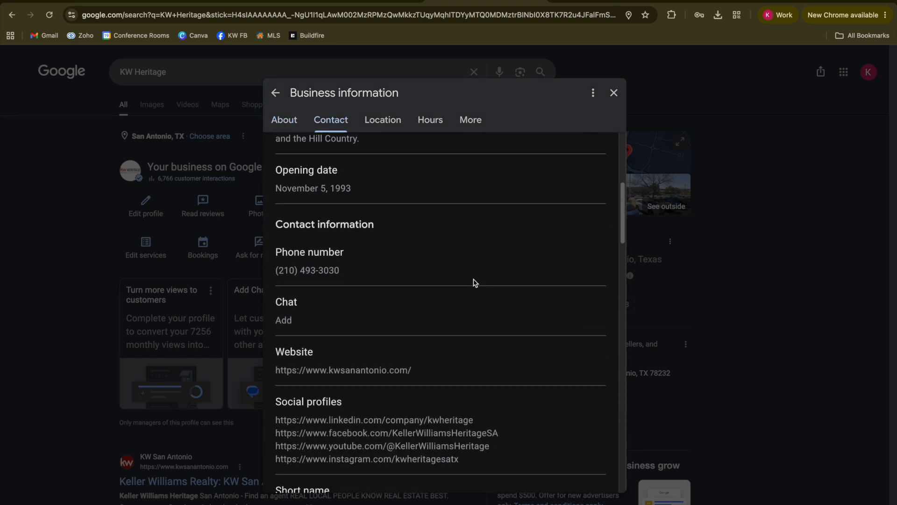
pyautogui.scroll(-1, 475, 284)
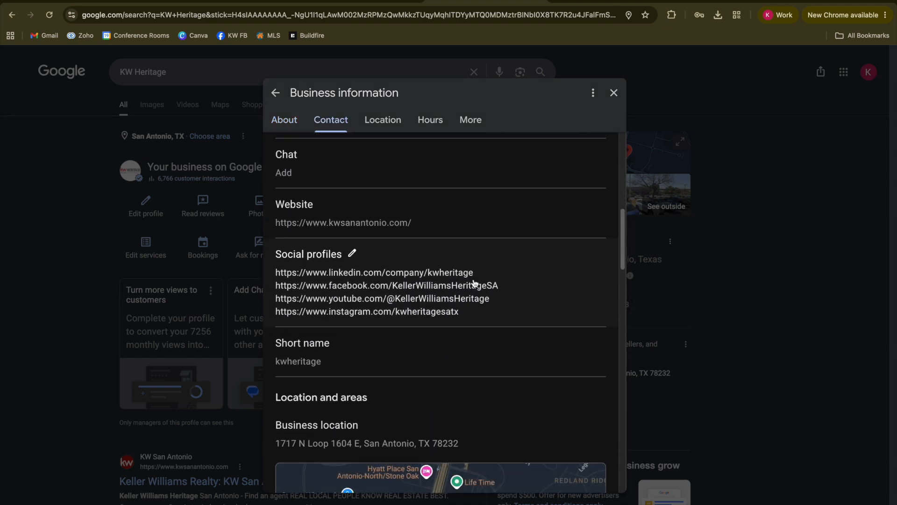
pyautogui.click(352, 255)
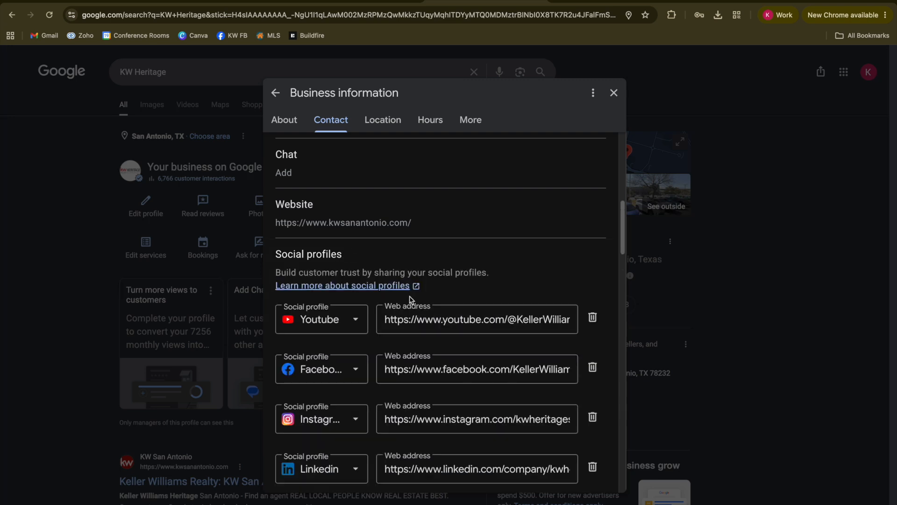
pyautogui.scroll(-3, 410, 308)
pyautogui.scroll(3, 411, 309)
pyautogui.scroll(-3, 411, 302)
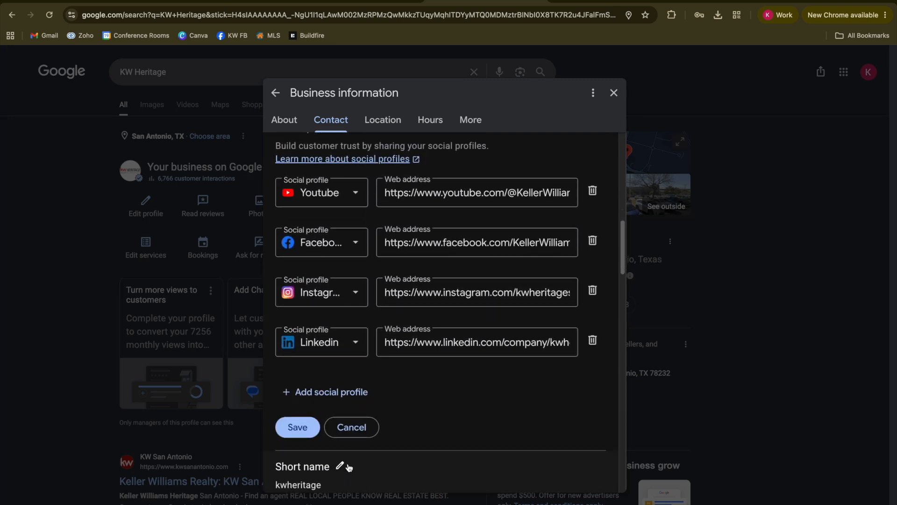
pyautogui.click(351, 427)
# Examine the business location, service area, hours, accessibility and parking attributes, and close the business information
pyautogui.scroll(-4, 484, 267)
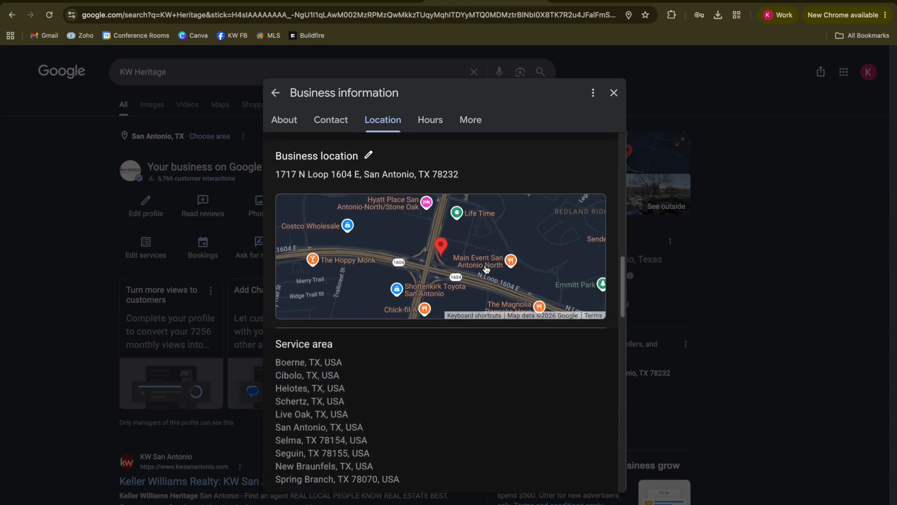
pyautogui.scroll(-6, 486, 270)
pyautogui.scroll(-5, 486, 269)
pyautogui.scroll(-3, 486, 269)
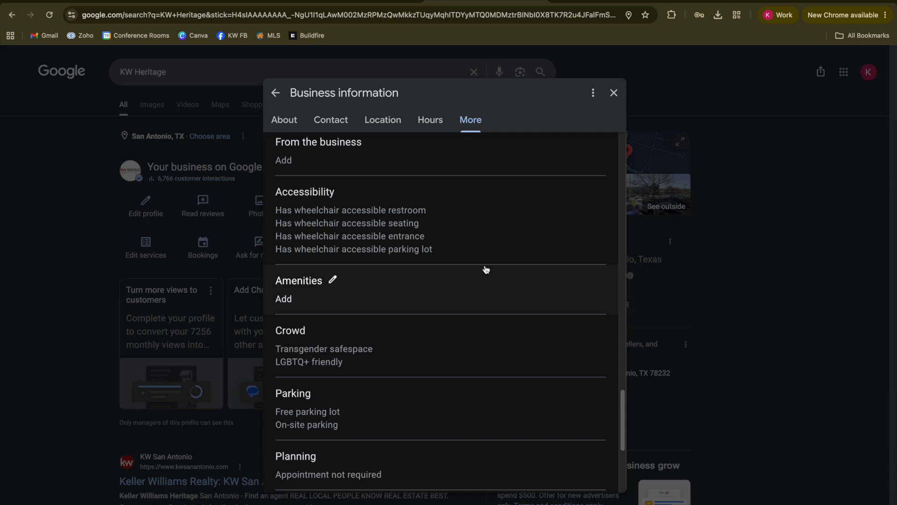
pyautogui.scroll(-4, 486, 269)
pyautogui.scroll(12, 486, 269)
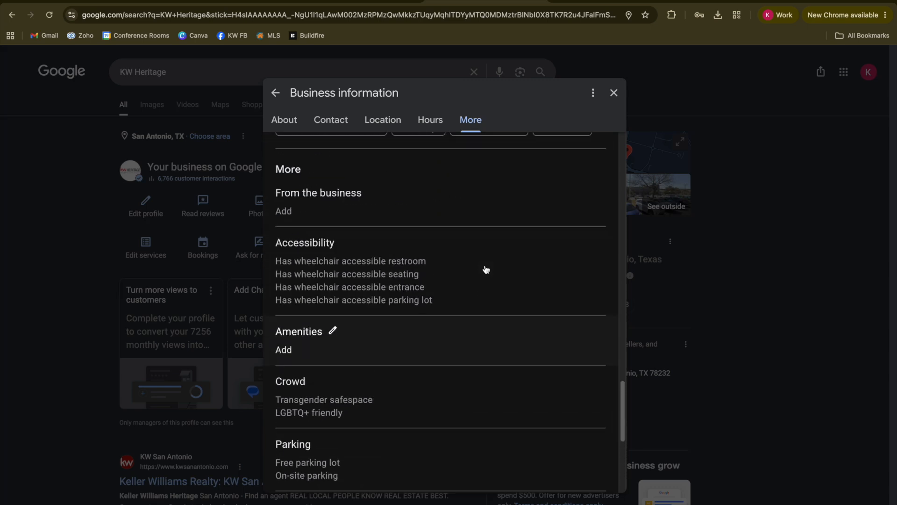
pyautogui.scroll(10, 486, 270)
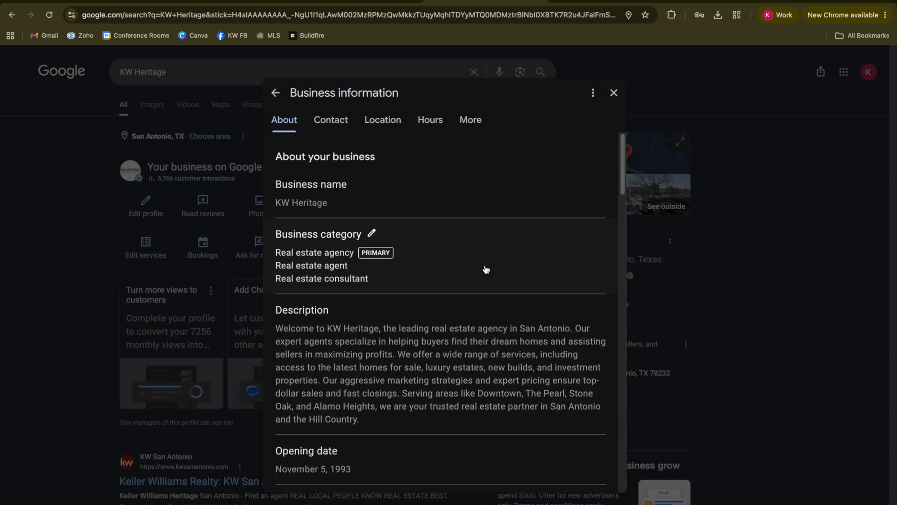
pyautogui.scroll(-1, 455, 270)
pyautogui.scroll(-10, 454, 270)
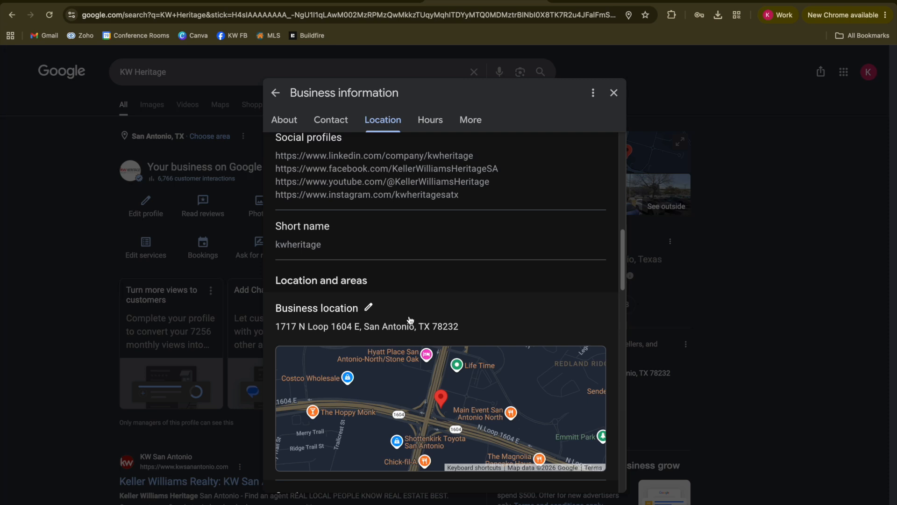
pyautogui.click(614, 93)
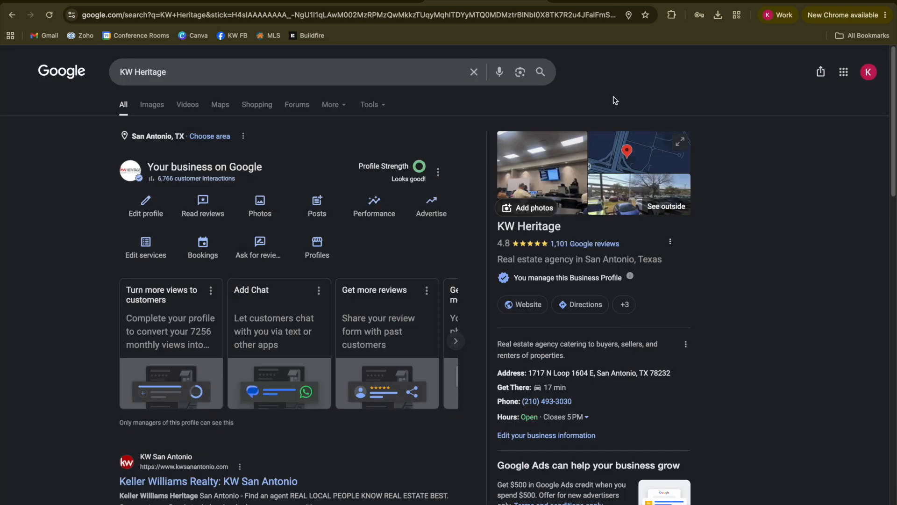
# Look over KW Heritage's uploaded photos and videos, and reopen its customer reviews for a brief check
pyautogui.click(257, 207)
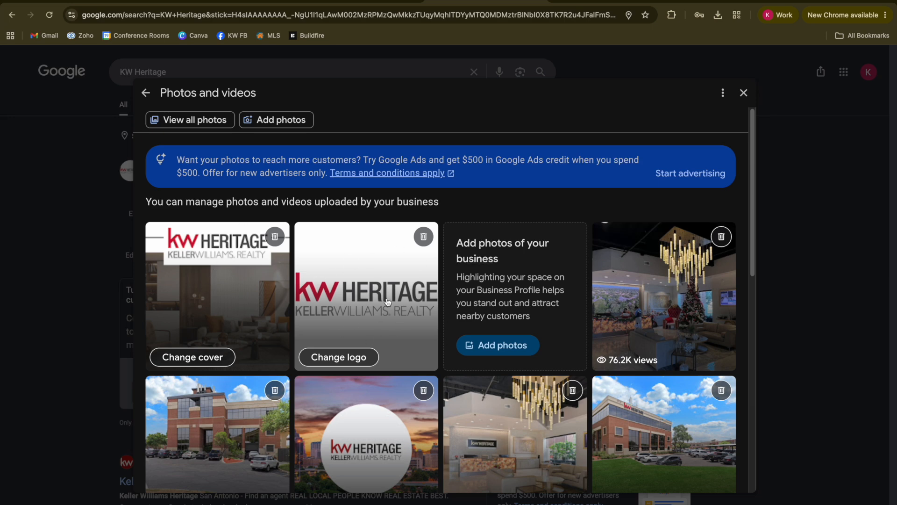
pyautogui.click(744, 93)
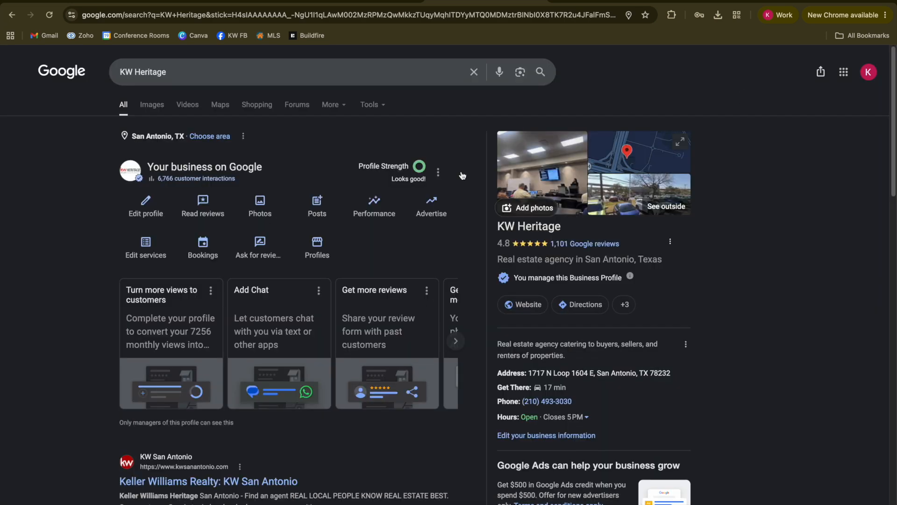
pyautogui.click(203, 205)
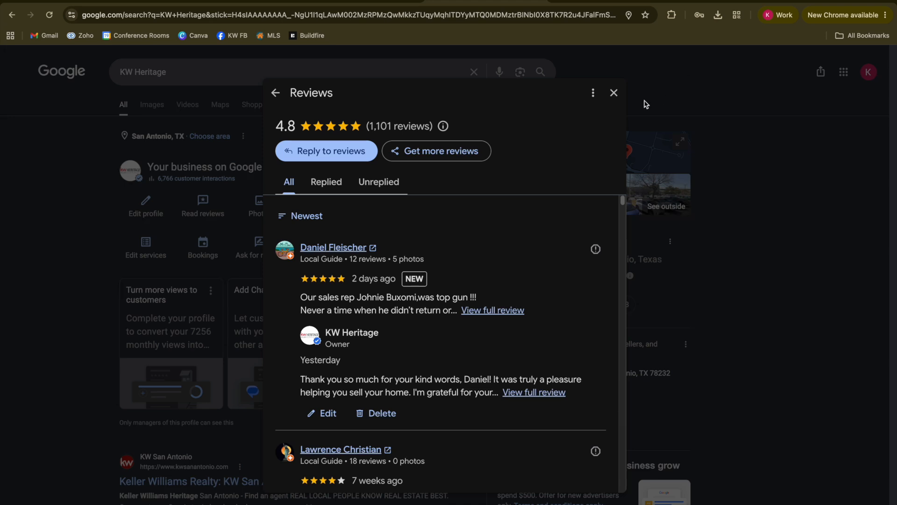
pyautogui.click(615, 93)
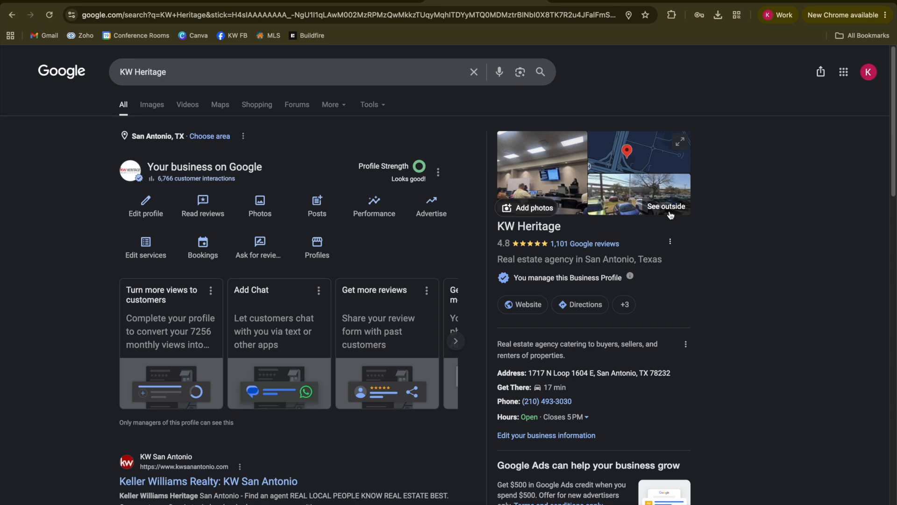
# Look over KW Heritage's uploaded photos and videos and its published posts, closing each view
pyautogui.click(251, 220)
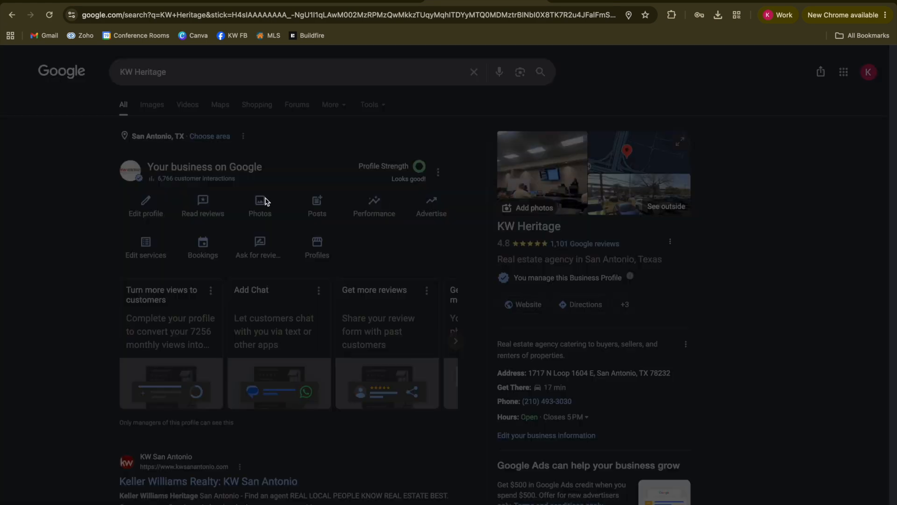
pyautogui.scroll(-2, 531, 292)
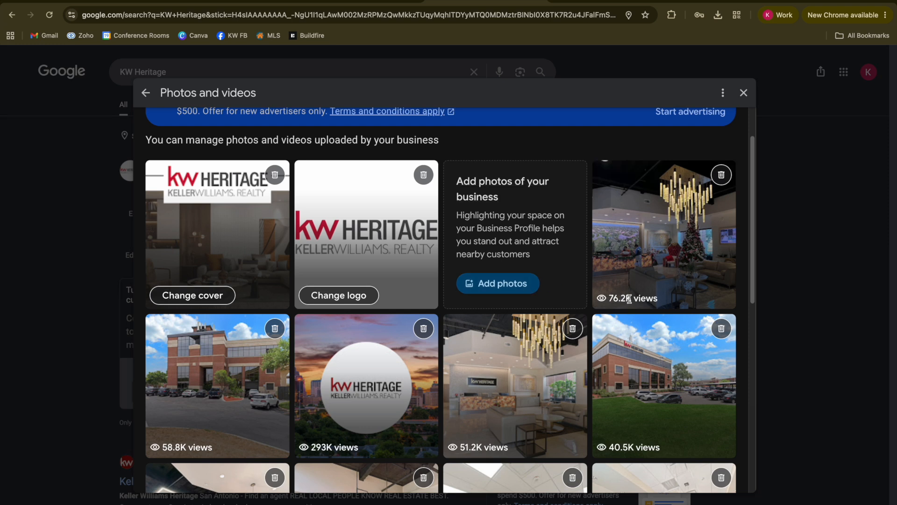
pyautogui.click(744, 93)
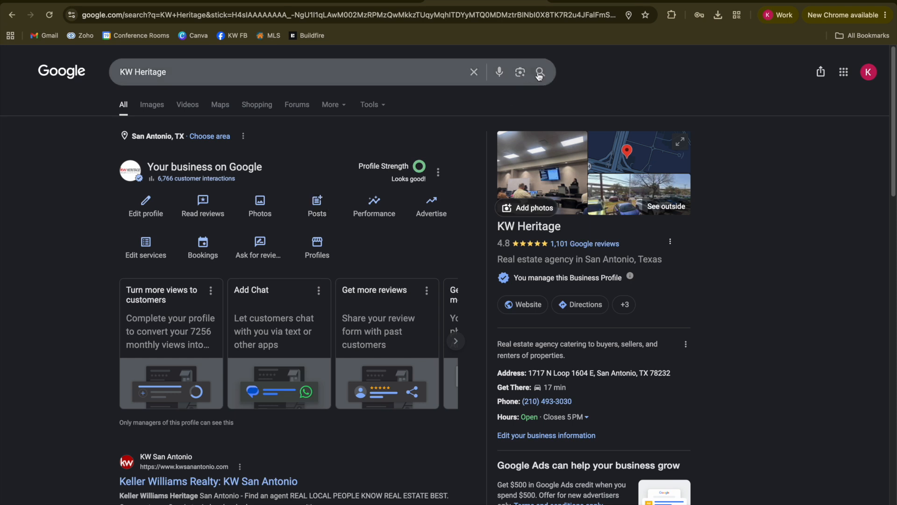
pyautogui.click(320, 206)
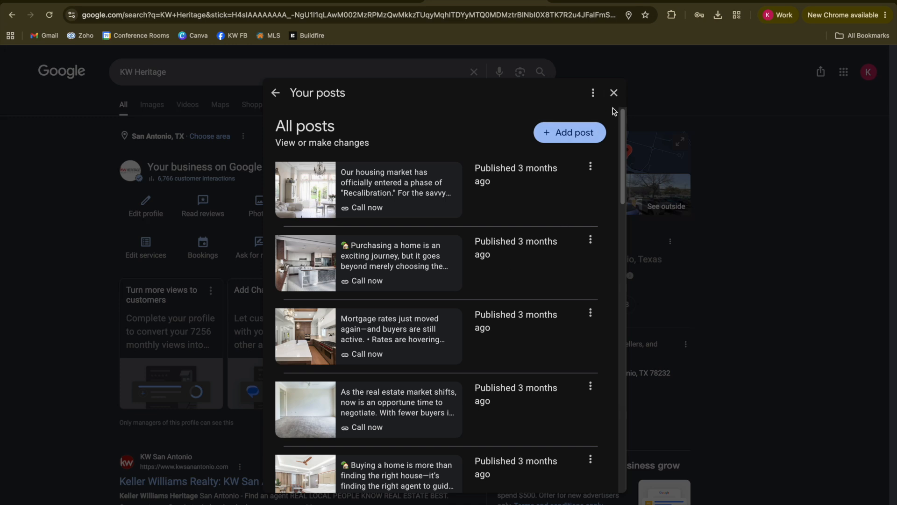
pyautogui.click(614, 92)
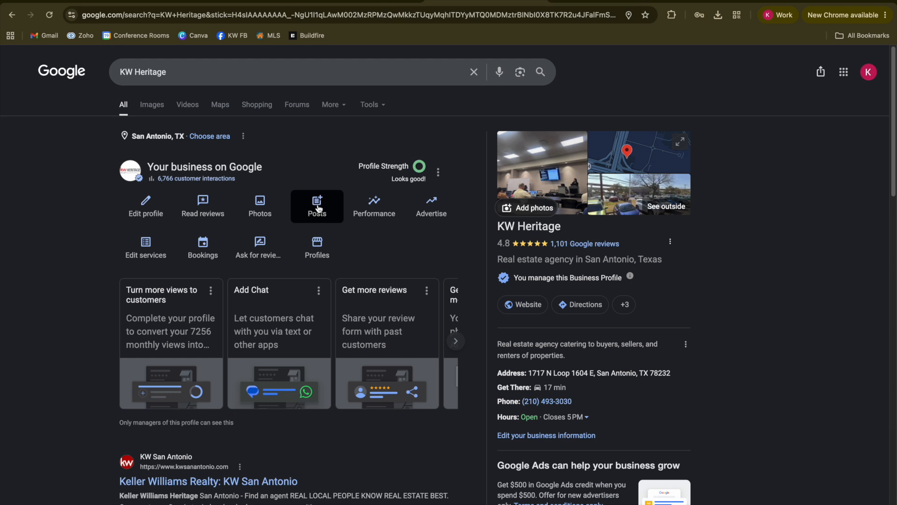
# Review KW Heritage's service list, including the price and description fields for Building lot sales, and close it without saving changes
pyautogui.click(142, 253)
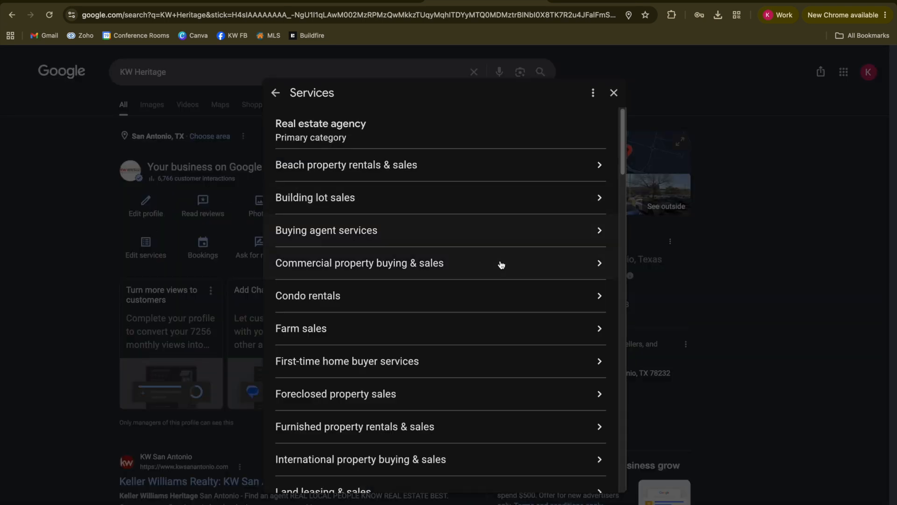
pyautogui.click(362, 205)
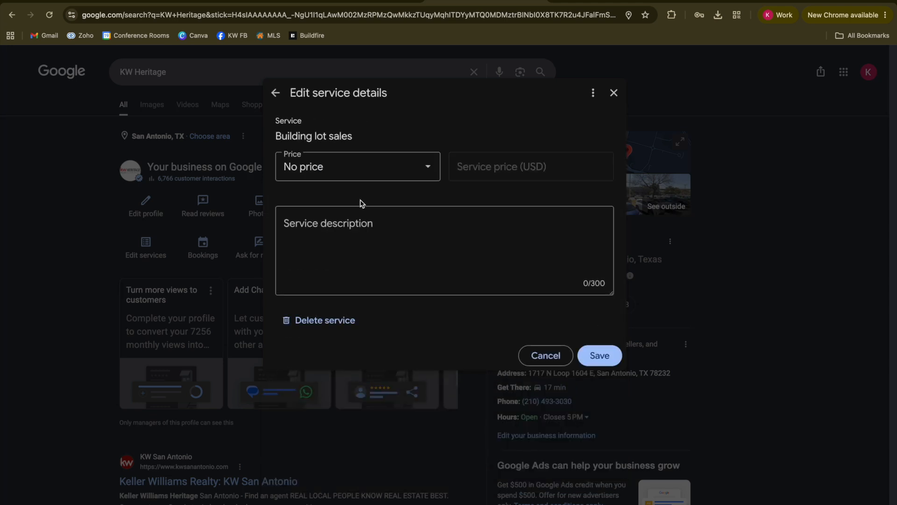
pyautogui.click(373, 175)
pyautogui.click(427, 165)
pyautogui.click(389, 261)
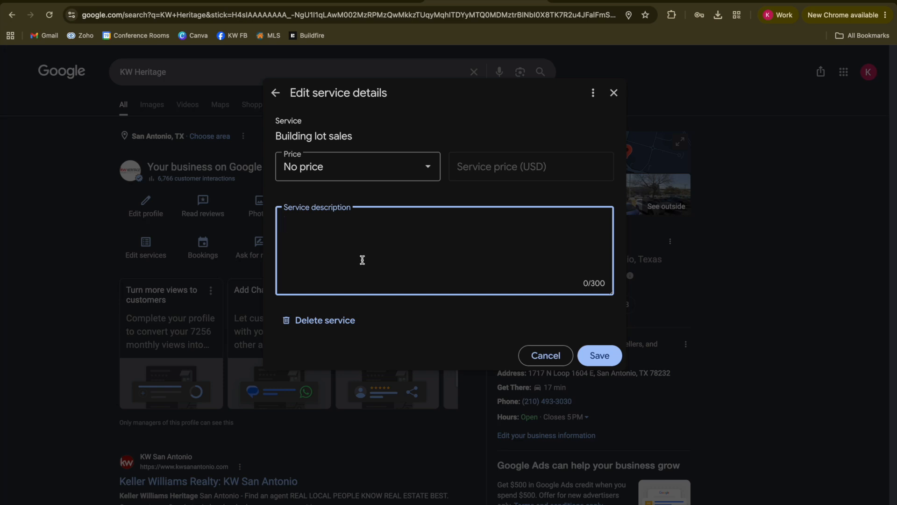
pyautogui.click(275, 93)
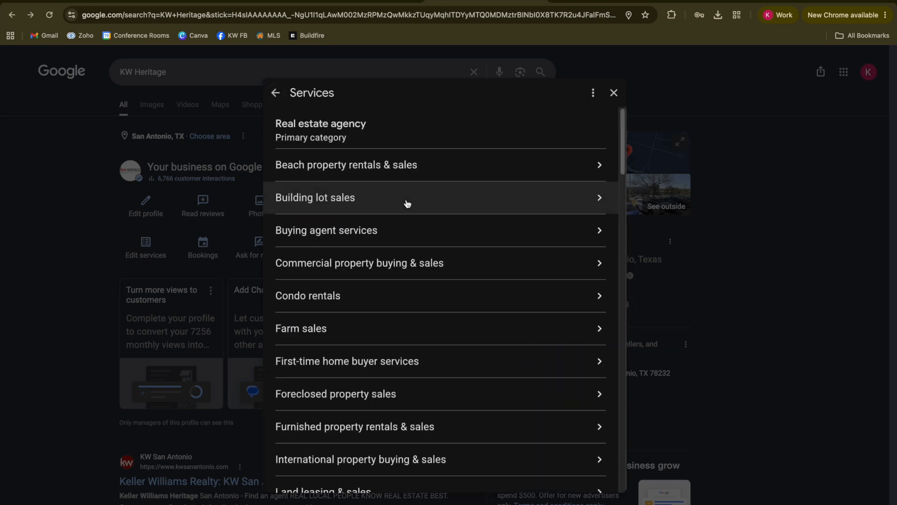
pyautogui.scroll(-20, 456, 353)
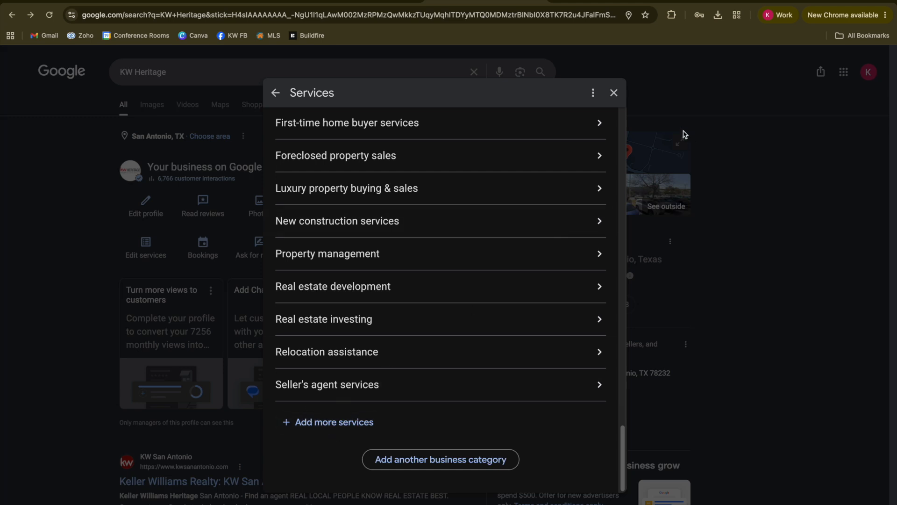
pyautogui.click(614, 93)
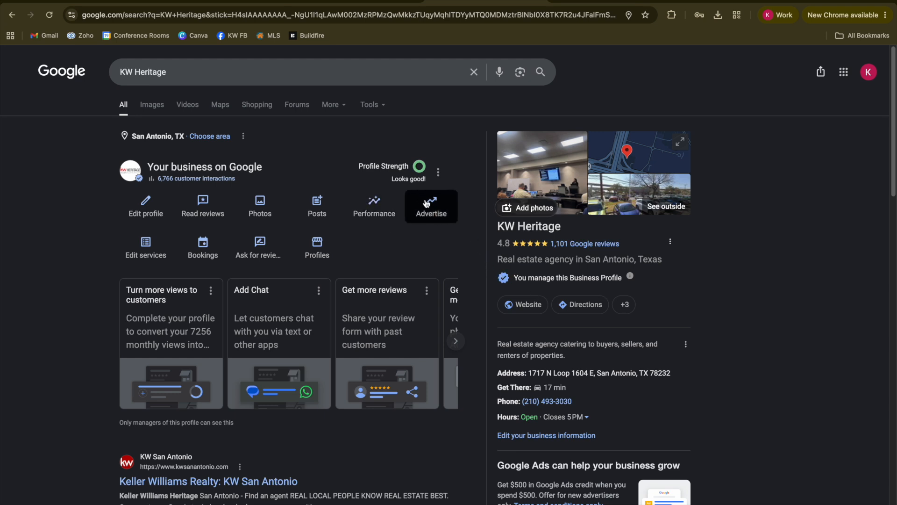
# Examine KW Heritage's performance overview and its monthly website clicks, and close the performance report
pyautogui.click(378, 206)
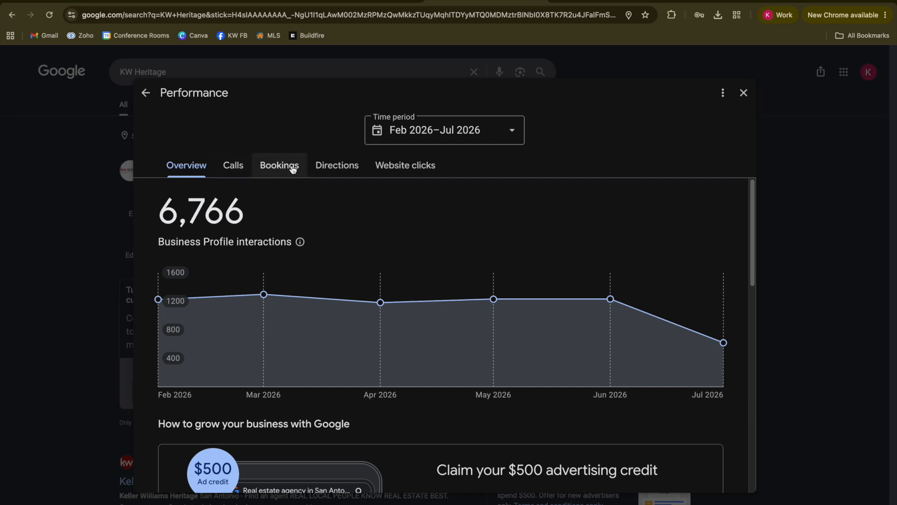
pyautogui.click(422, 172)
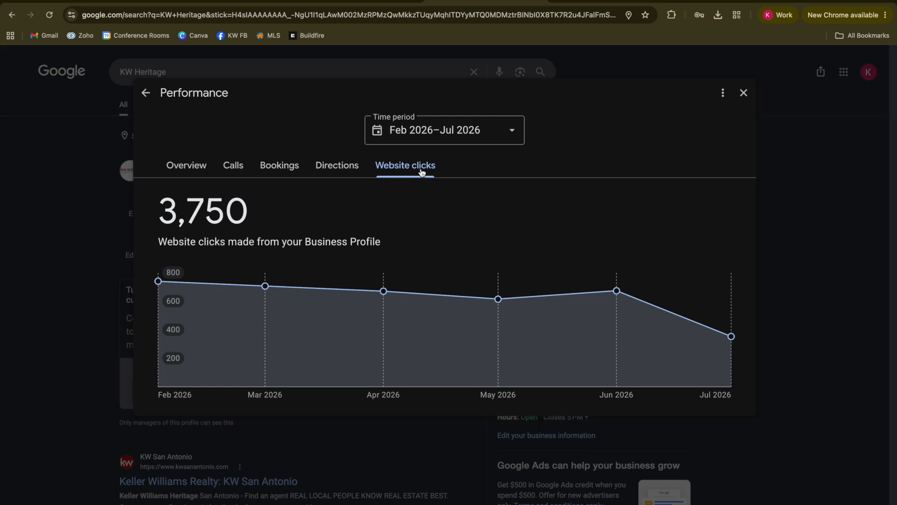
pyautogui.moveTo(628, 302)
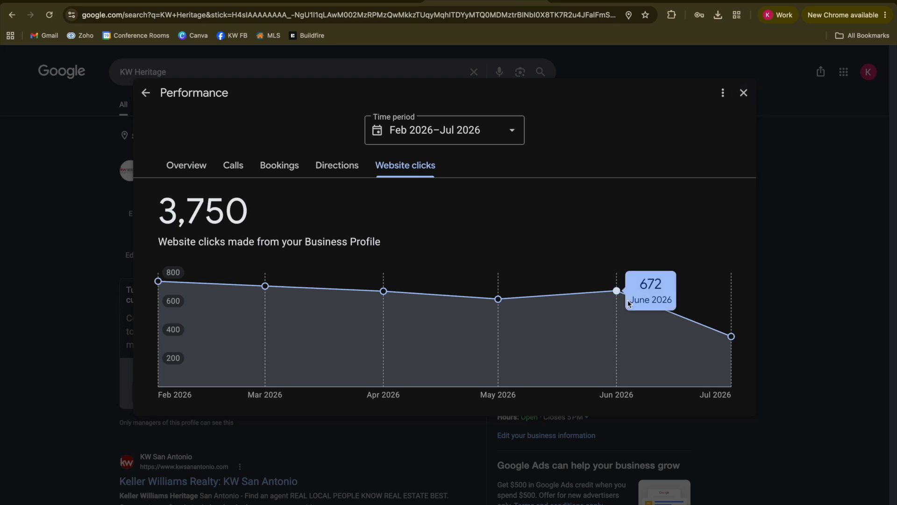
pyautogui.click(743, 93)
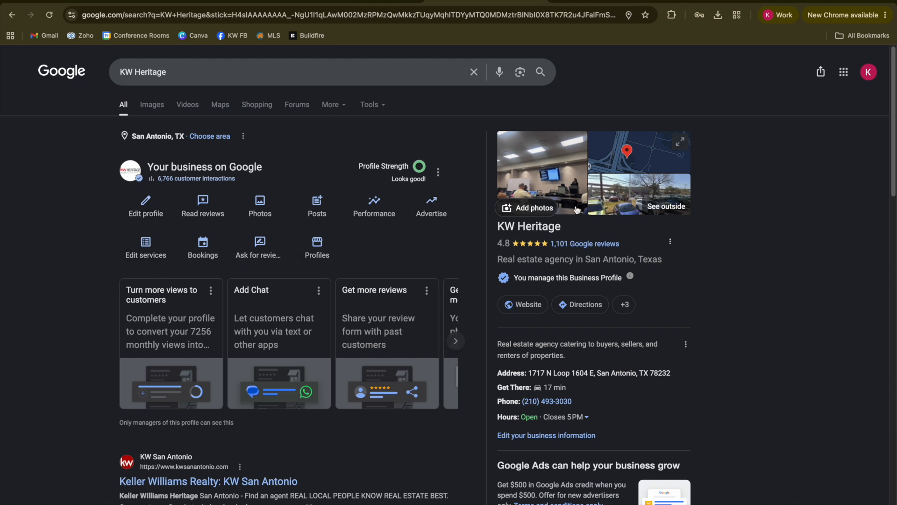
# Examine KW Heritage's public listing, from its description and social profiles to its updates and reviews, and compare it with the unverified agent profile
pyautogui.scroll(-3, 579, 235)
pyautogui.scroll(-10, 579, 235)
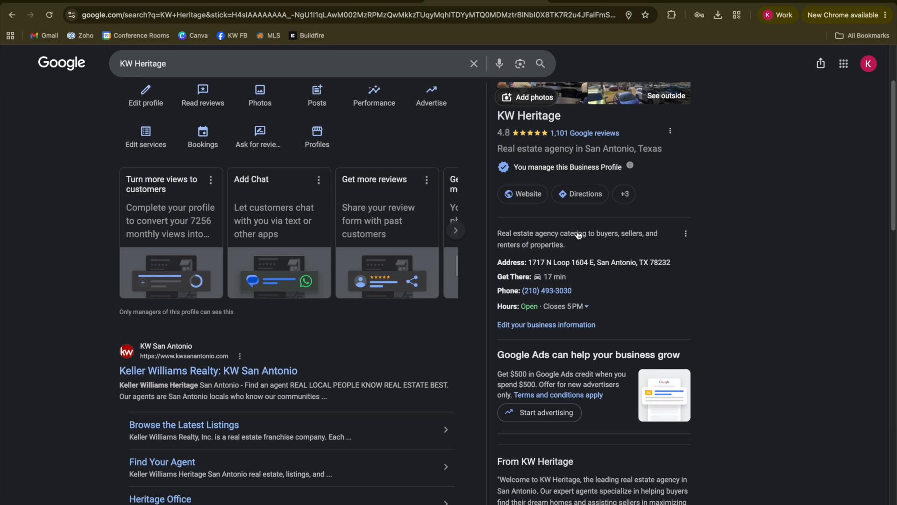
pyautogui.scroll(-3, 580, 376)
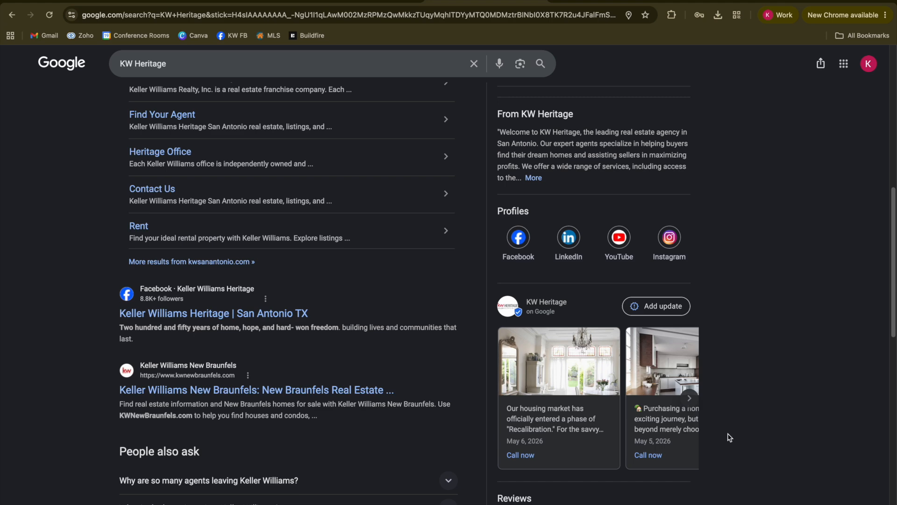
pyautogui.scroll(-5, 586, 289)
pyautogui.scroll(-3, 586, 290)
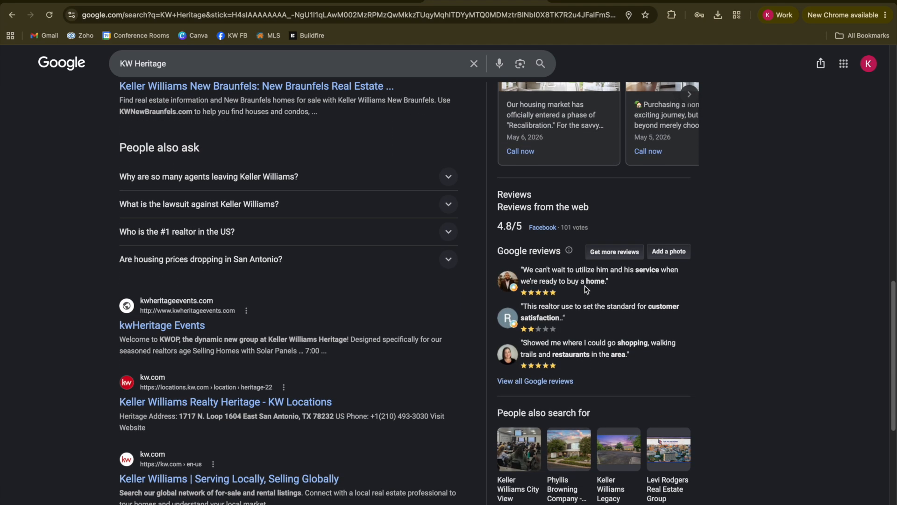
pyautogui.scroll(6, 586, 290)
pyautogui.scroll(8, 586, 290)
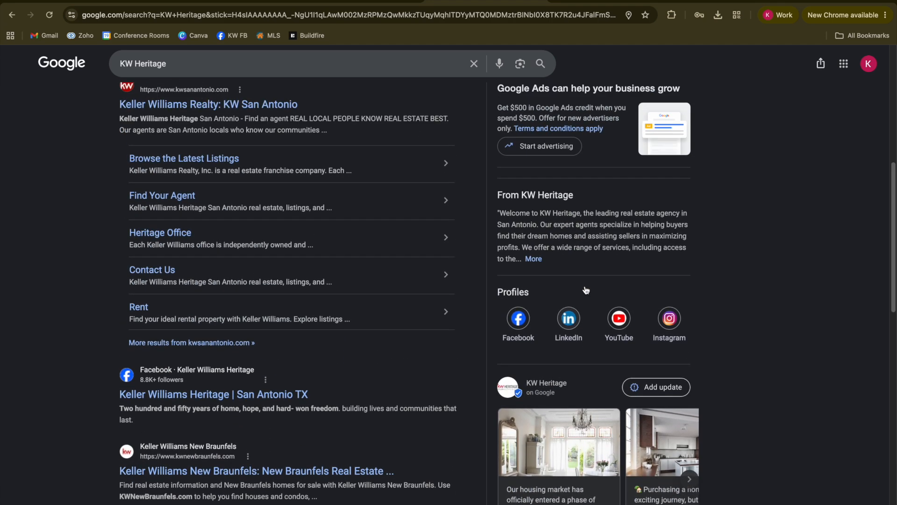
pyautogui.scroll(4, 585, 286)
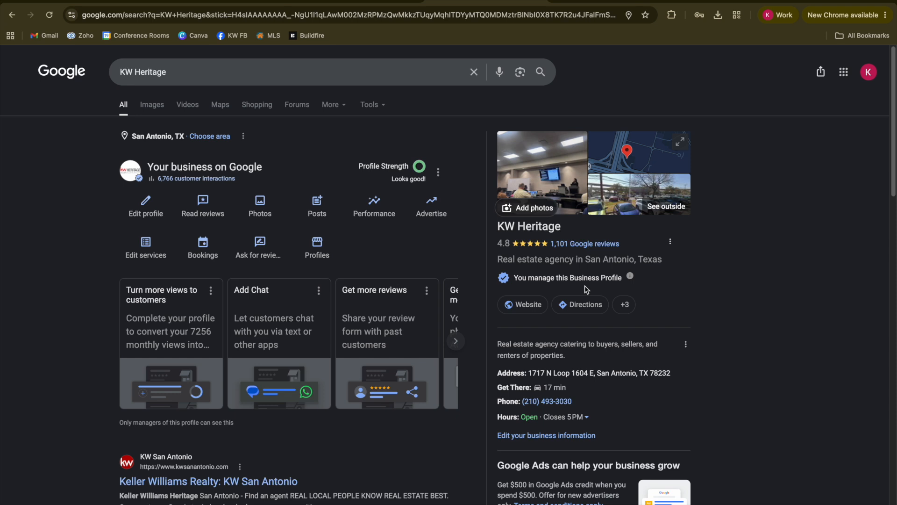
pyautogui.click(201, 1)
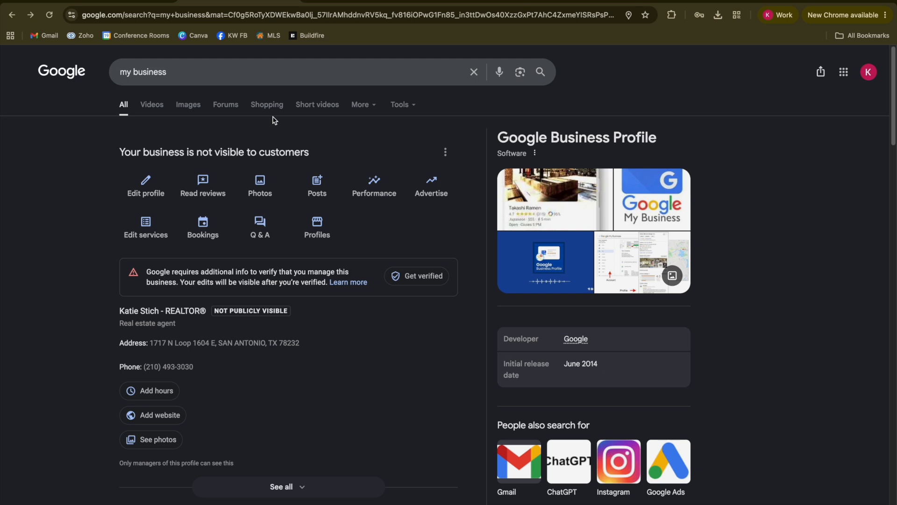
pyautogui.click(481, 3)
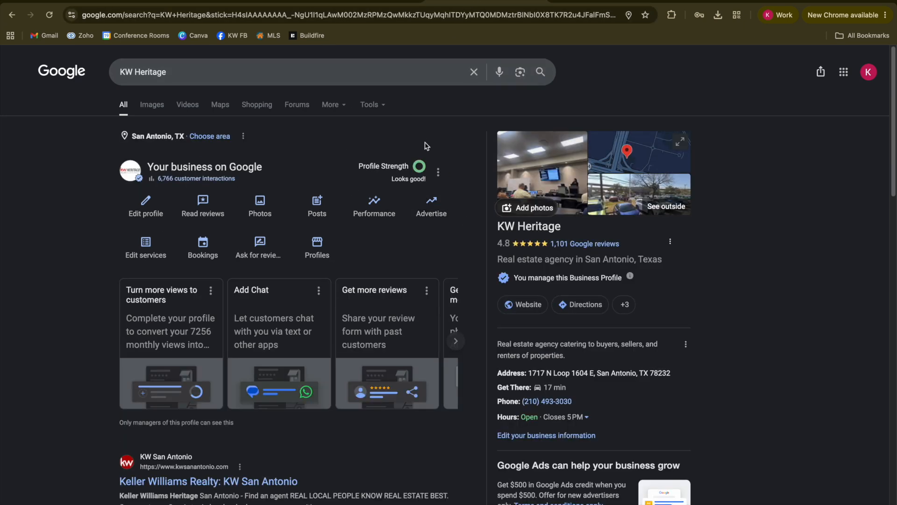
pyautogui.click(438, 172)
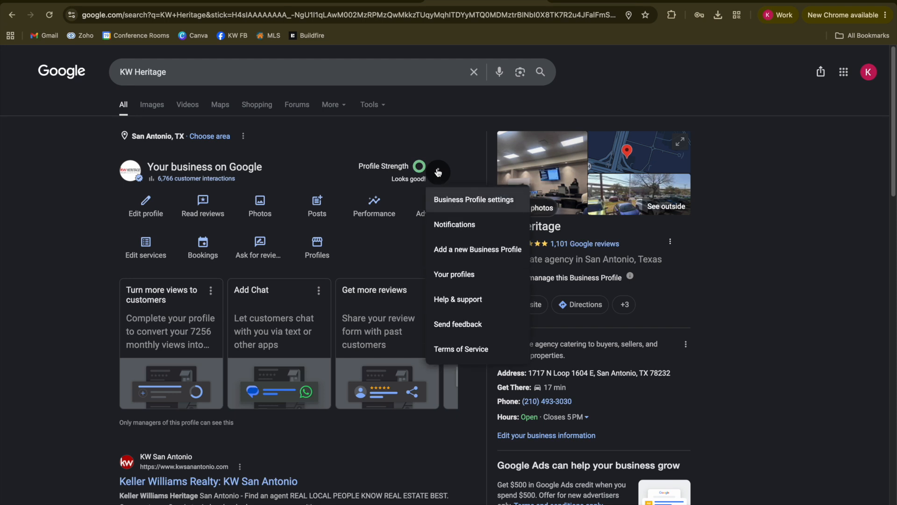
pyautogui.click(483, 209)
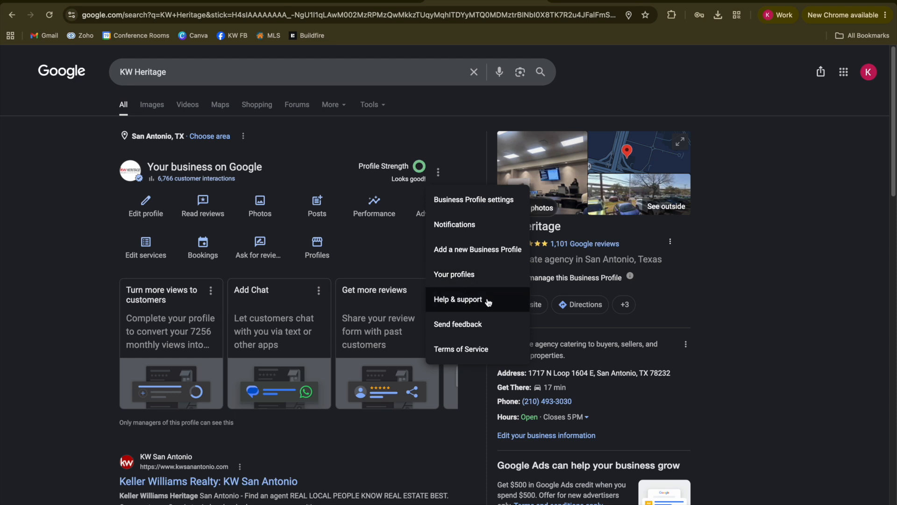
pyautogui.click(456, 303)
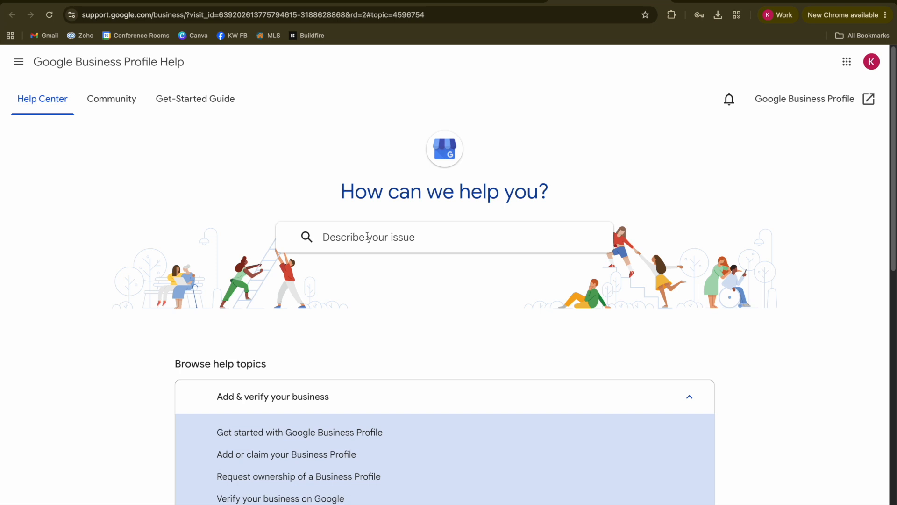
pyautogui.scroll(-7, 392, 275)
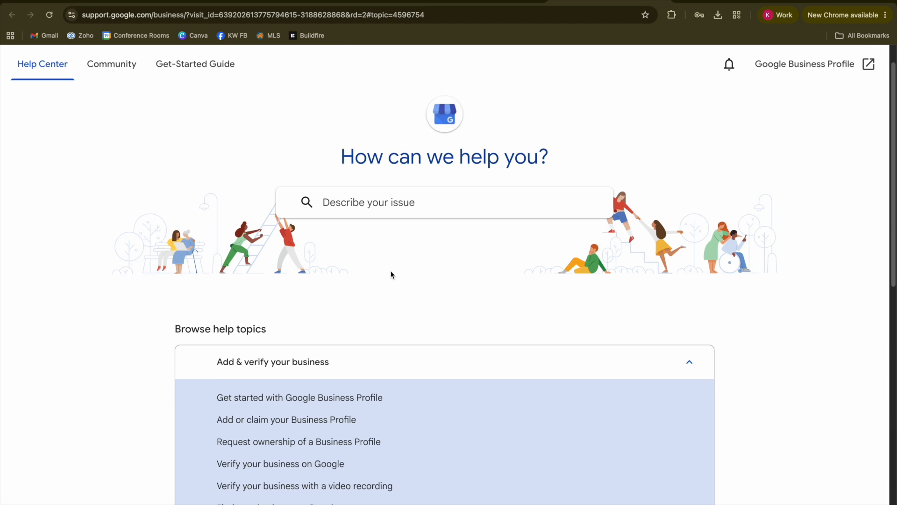
pyautogui.scroll(-5, 392, 275)
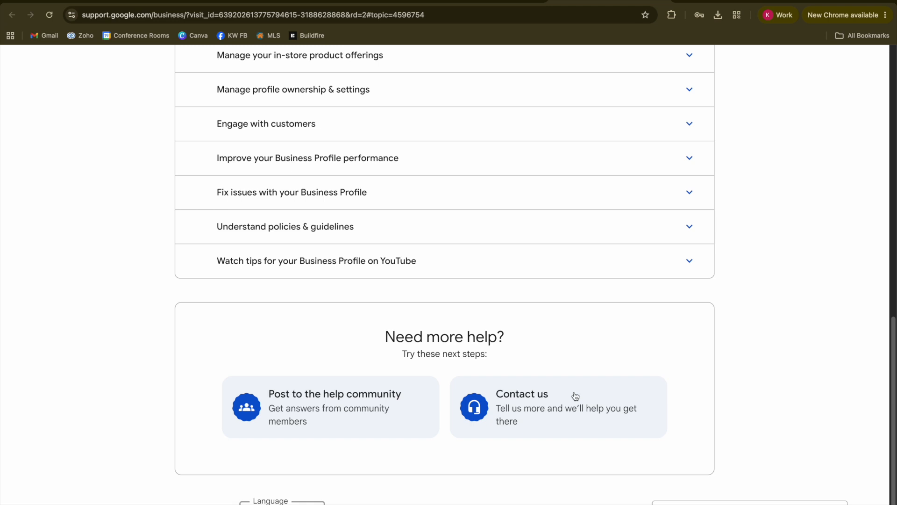
pyautogui.click(545, 408)
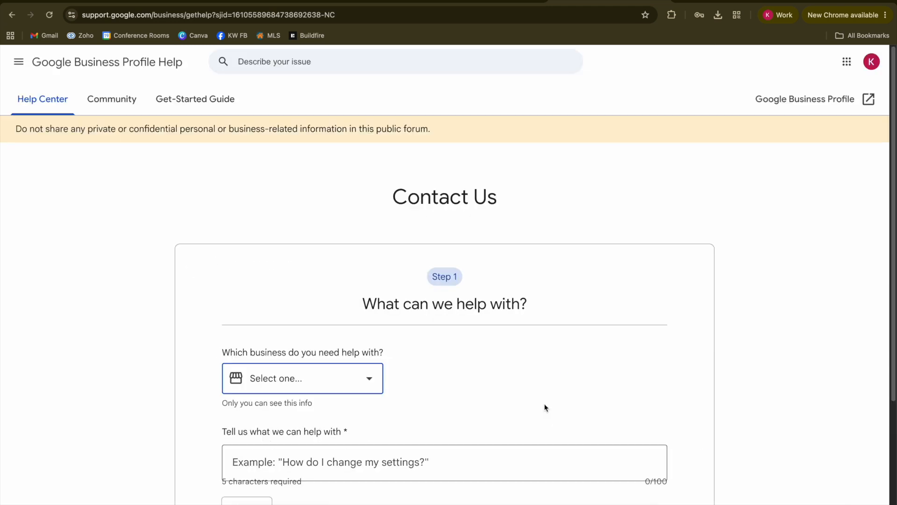
# Select the real estate agent's business in the contact form and submit "Can't get verified" as the issue
pyautogui.scroll(-4, 546, 409)
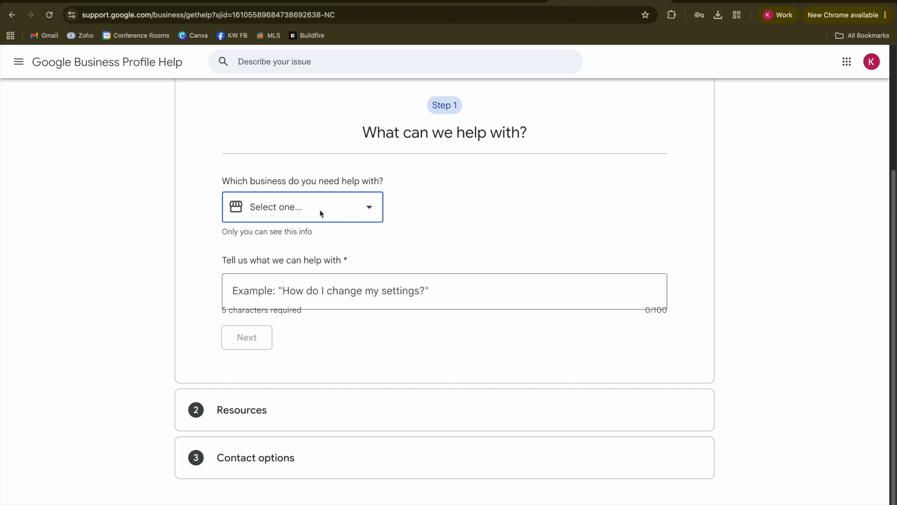
pyautogui.click(320, 210)
pyautogui.click(310, 277)
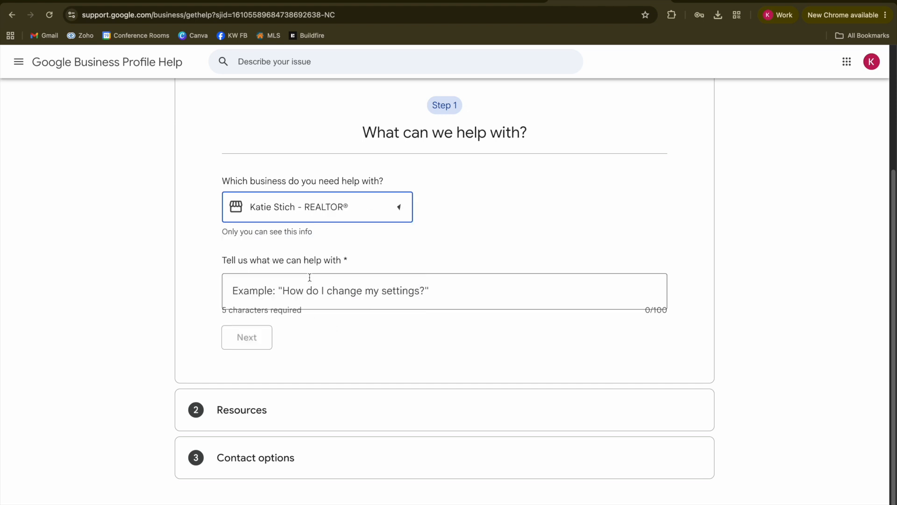
pyautogui.click(347, 289)
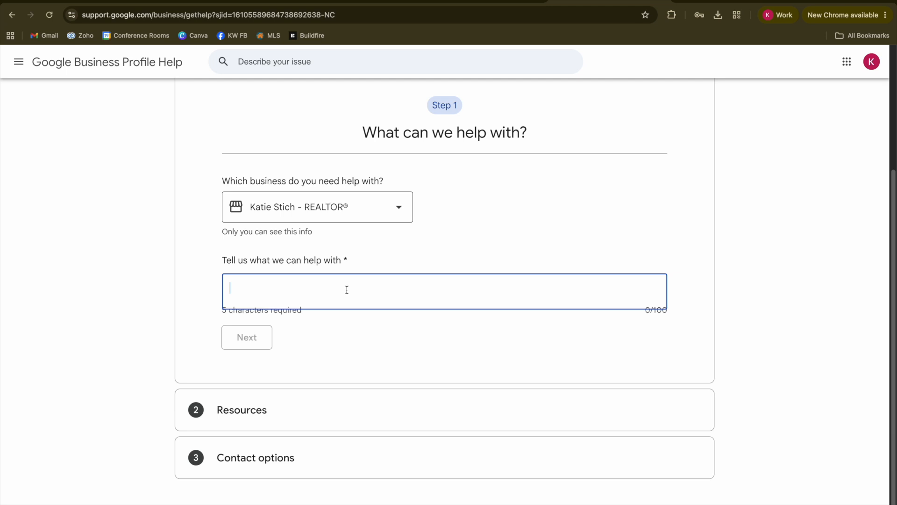
pyautogui.write("Can't get v")
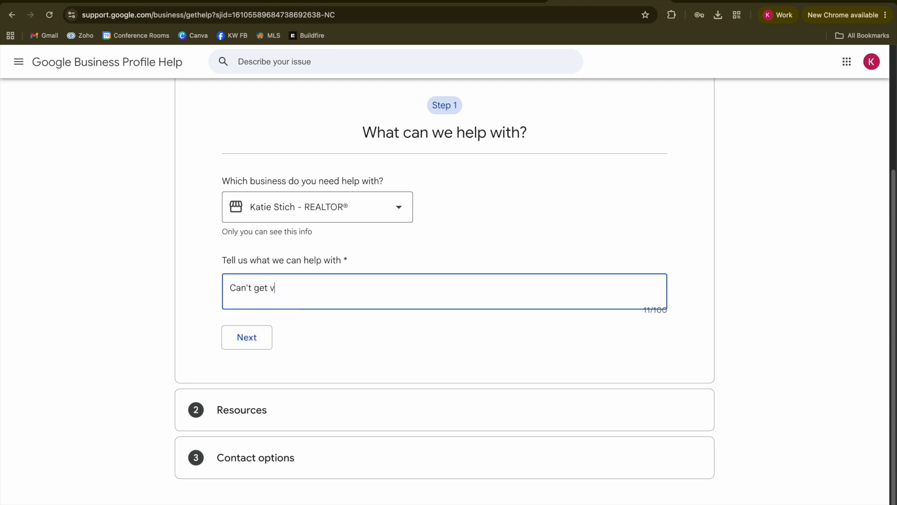
pyautogui.write('erified')
pyautogui.press('Return')
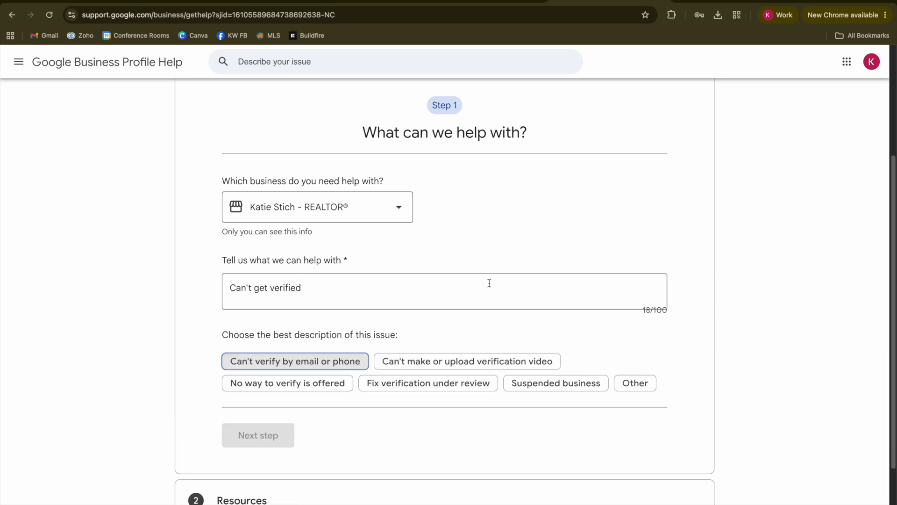
# Describe the issue as "Can't make or upload verification video" and continue to the Resources step
pyautogui.scroll(-2, 489, 282)
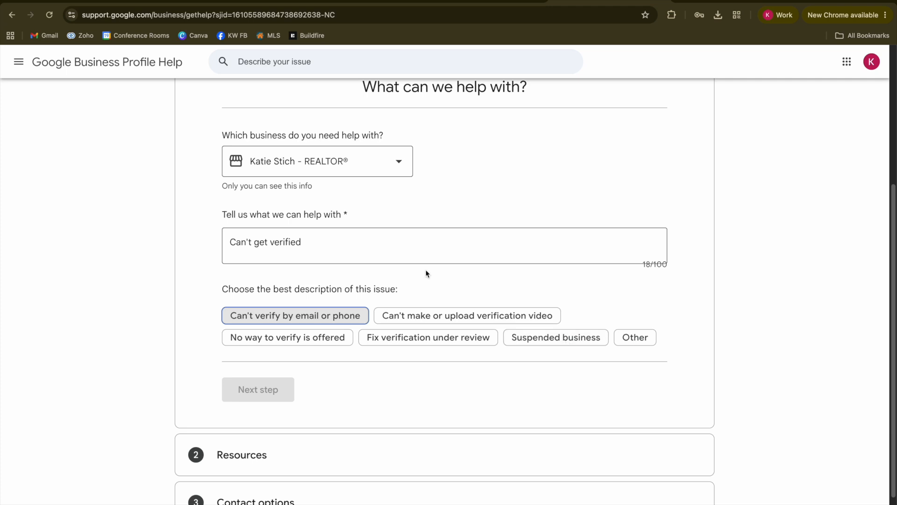
pyautogui.click(443, 315)
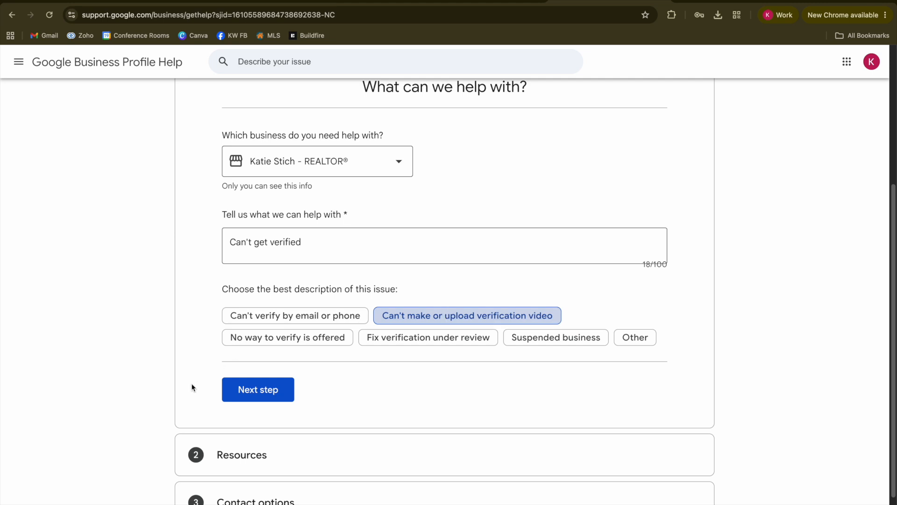
pyautogui.click(259, 393)
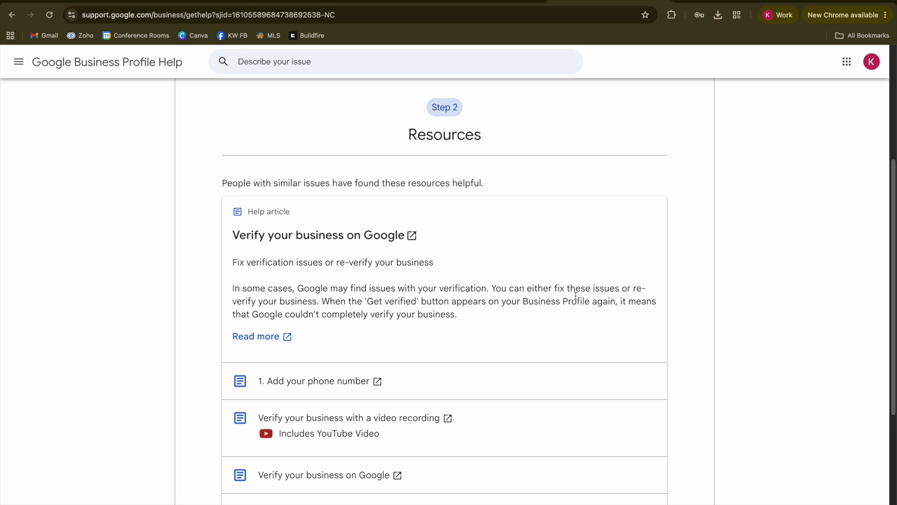
# Continue past the suggested help articles and open the verification help tool for checking the verification status
pyautogui.scroll(-5, 576, 295)
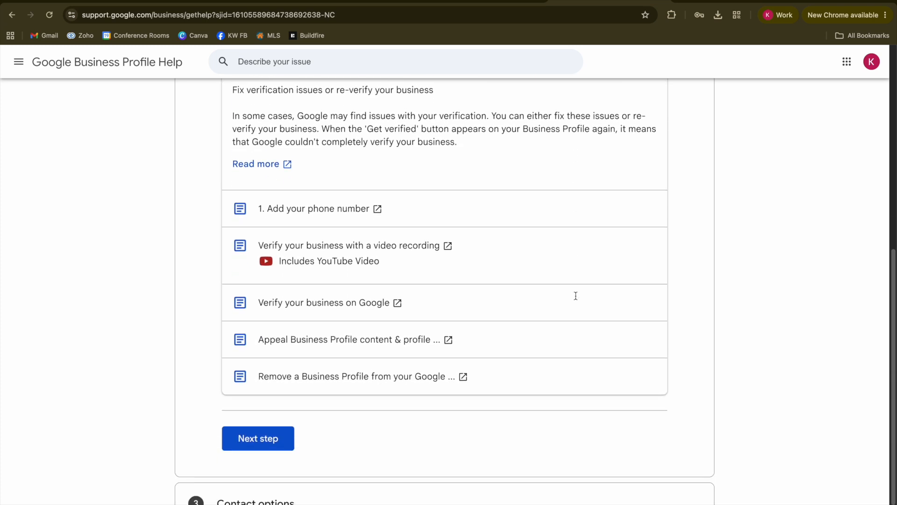
pyautogui.click(252, 391)
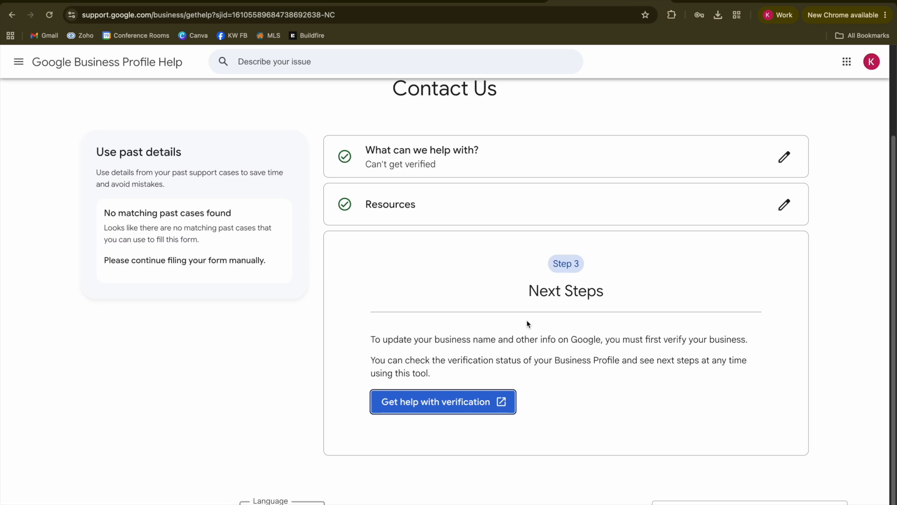
pyautogui.click(473, 401)
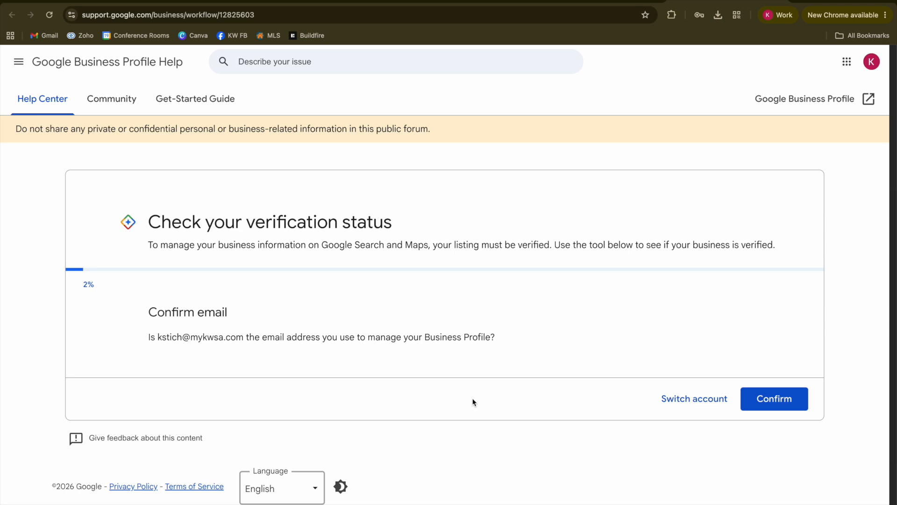
pyautogui.click(605, 2)
pyautogui.click(488, 391)
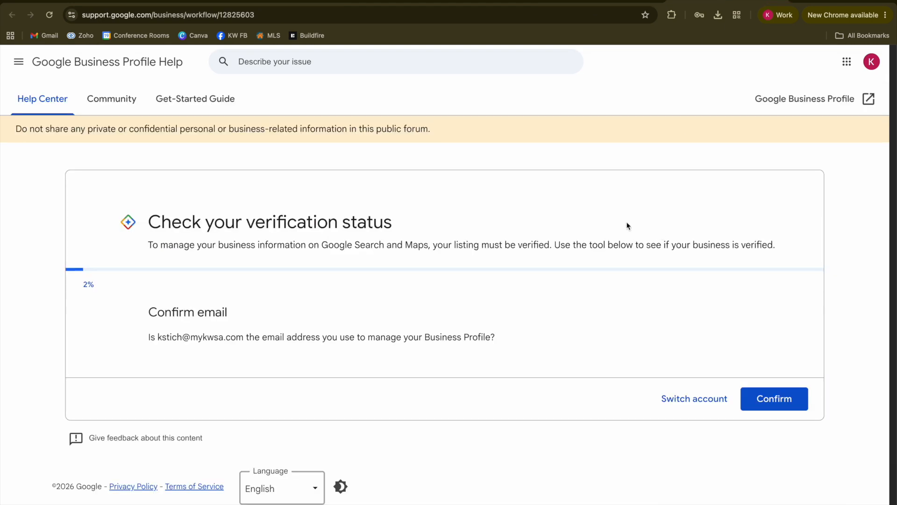